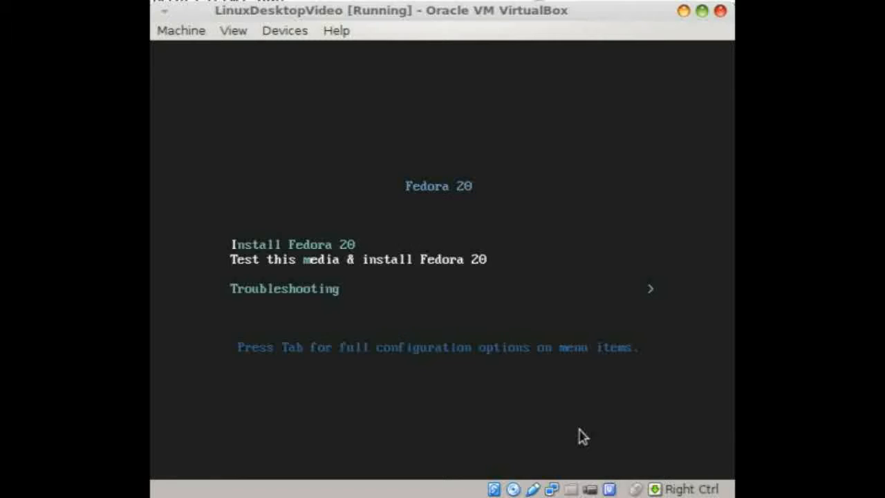
Highlight Install Fedora 20 in the boot menu and boot it
{"action": "key", "text": "Down"}
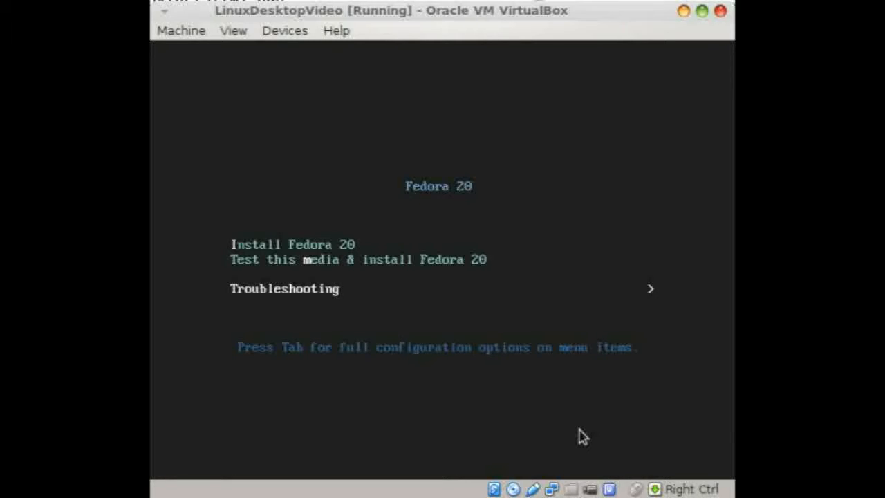
{"action": "key", "text": "Up"}
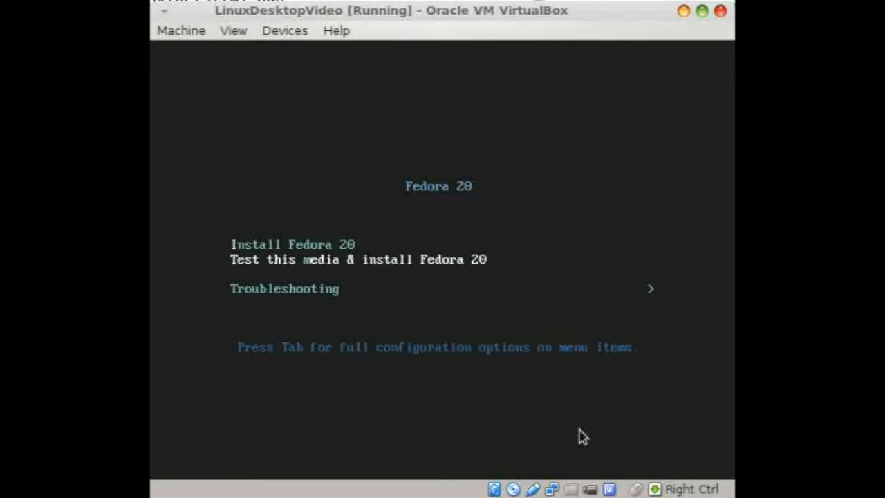
{"action": "key", "text": "Up"}
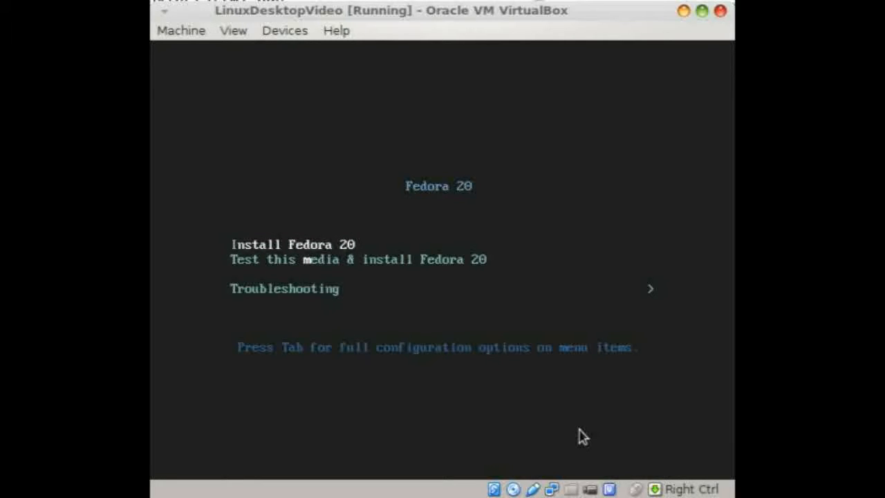
{"action": "key", "text": "Down"}
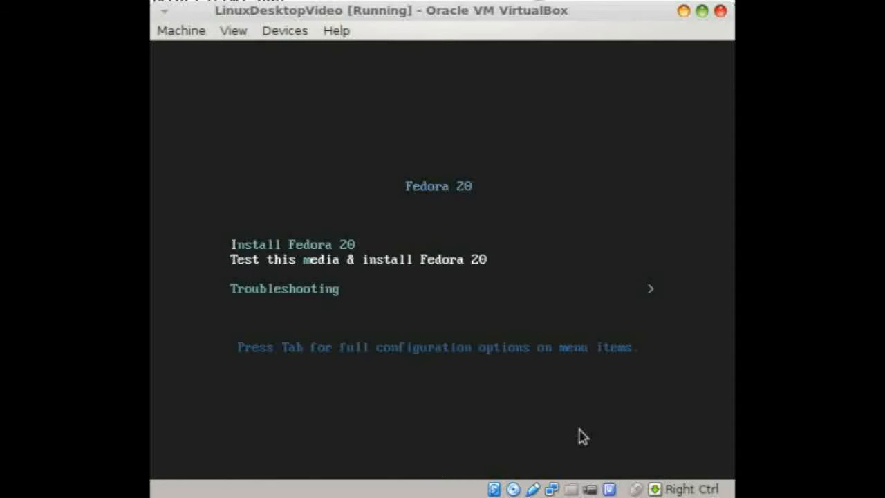
{"action": "key", "text": "Up"}
{"action": "key", "text": "Return"}
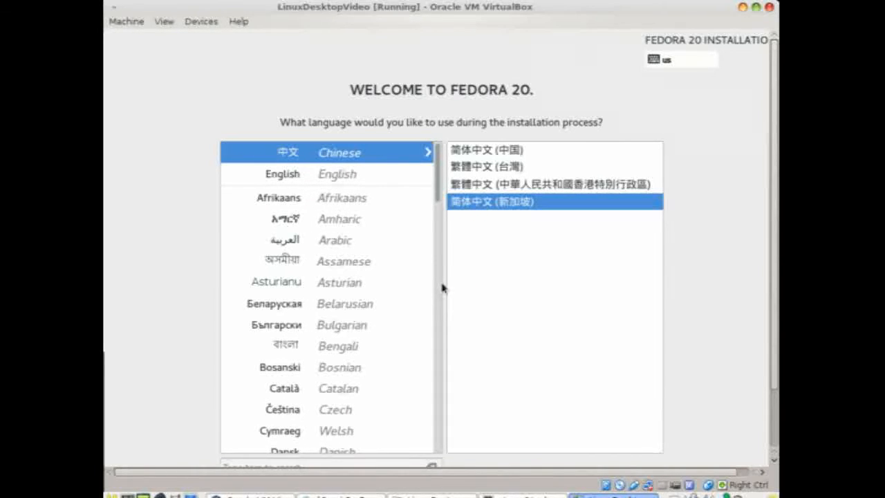
Choose English (United Kingdom) as the installer language and continue to the summary
{"action": "left_click", "coordinate": [363, 178]}
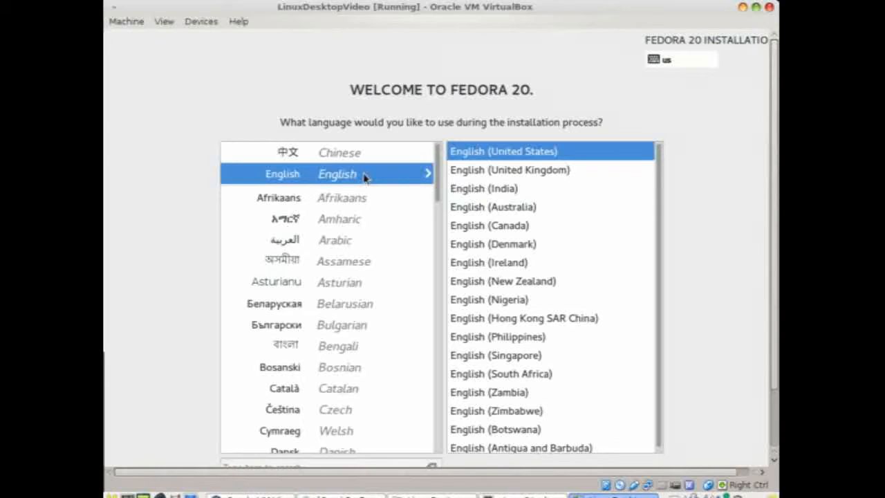
{"action": "left_click", "coordinate": [488, 171]}
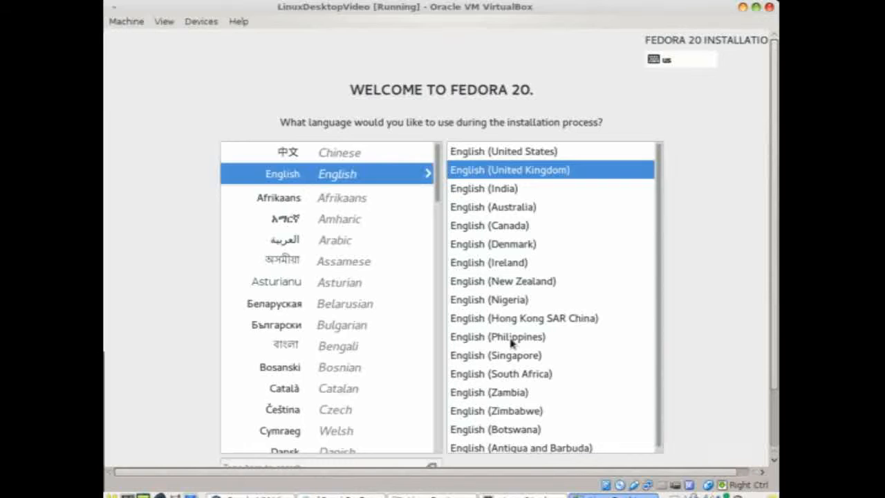
{"action": "left_click", "coordinate": [773, 422]}
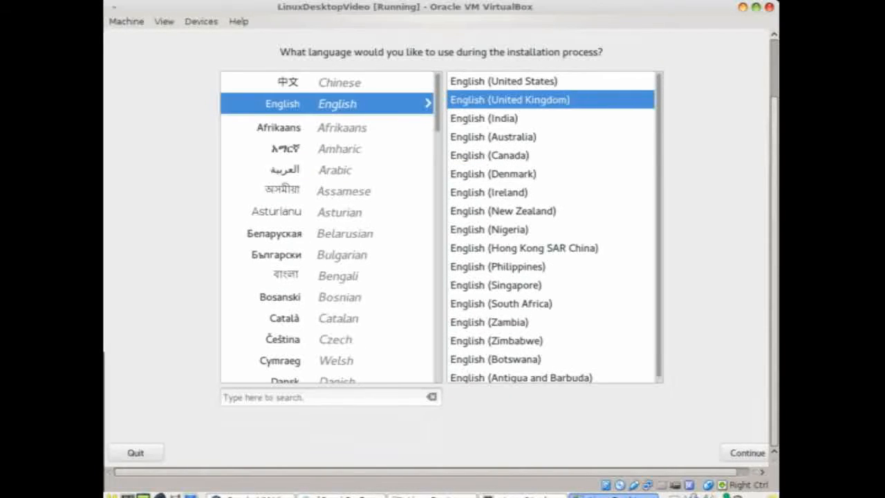
{"action": "left_click", "coordinate": [734, 452]}
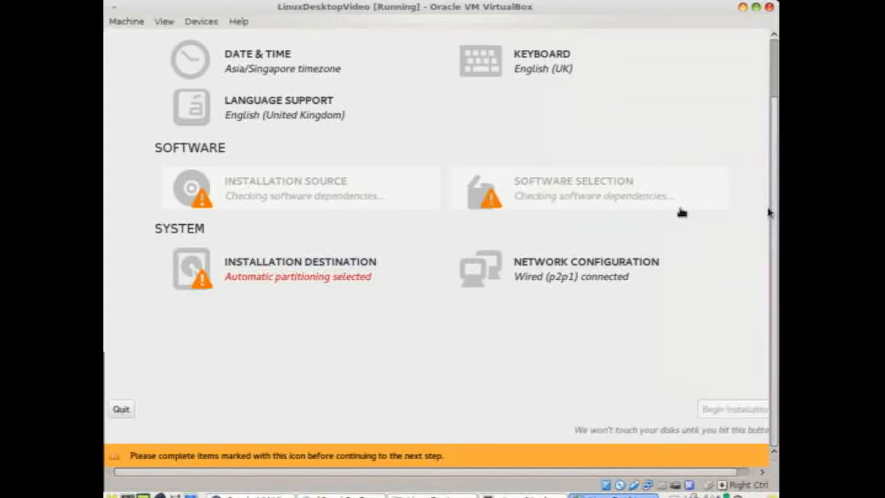
Open the Date & Time settings under Localization on the Installation Summary
{"action": "scroll", "coordinate": [774, 146], "scroll_direction": "up", "scroll_amount": 2}
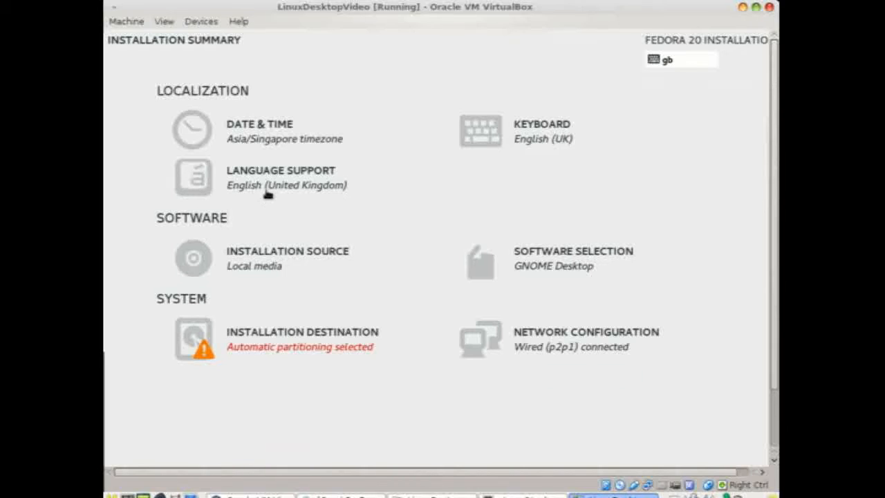
{"action": "left_click", "coordinate": [218, 132]}
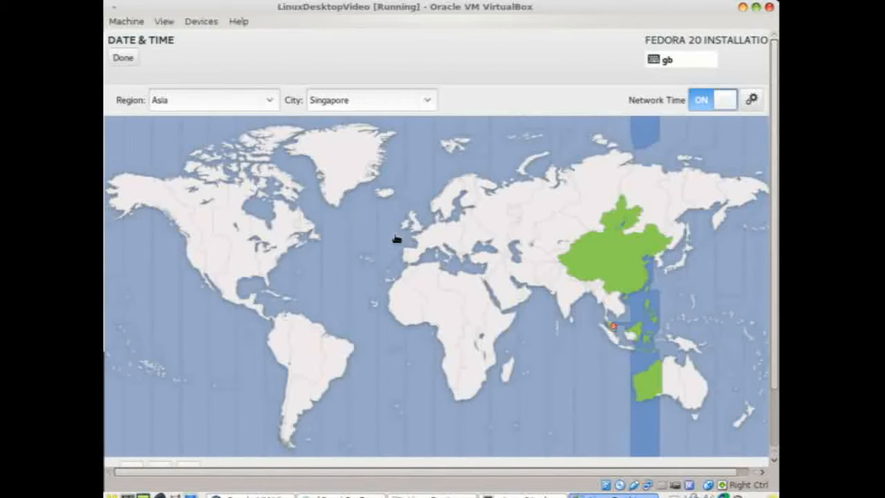
Select Europe/London on the timezone map and return to the summary
{"action": "left_click", "coordinate": [422, 235]}
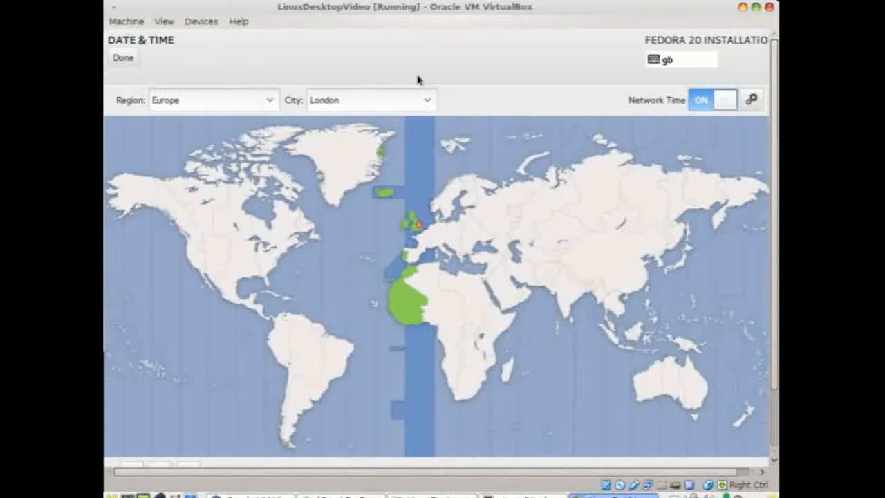
{"action": "left_click", "coordinate": [124, 59]}
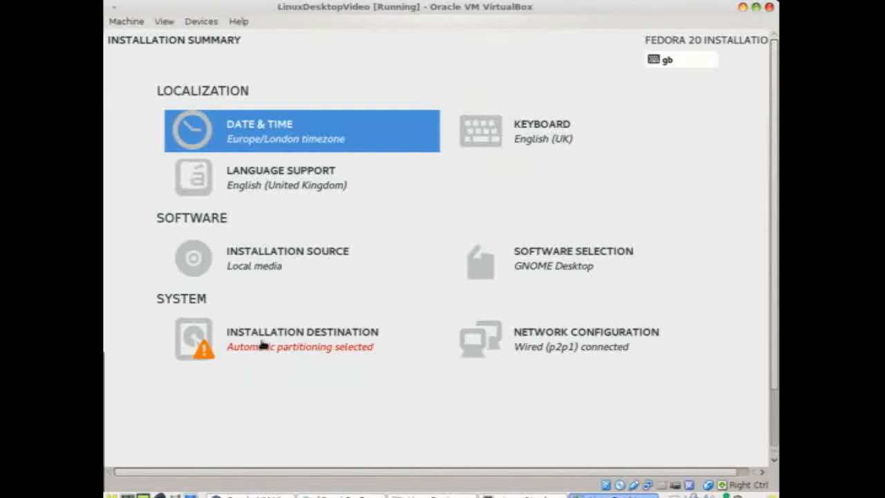
Target the 20.48 GB VBOX disk with Standard Partition scheme and custom partitioning
{"action": "left_click", "coordinate": [205, 342]}
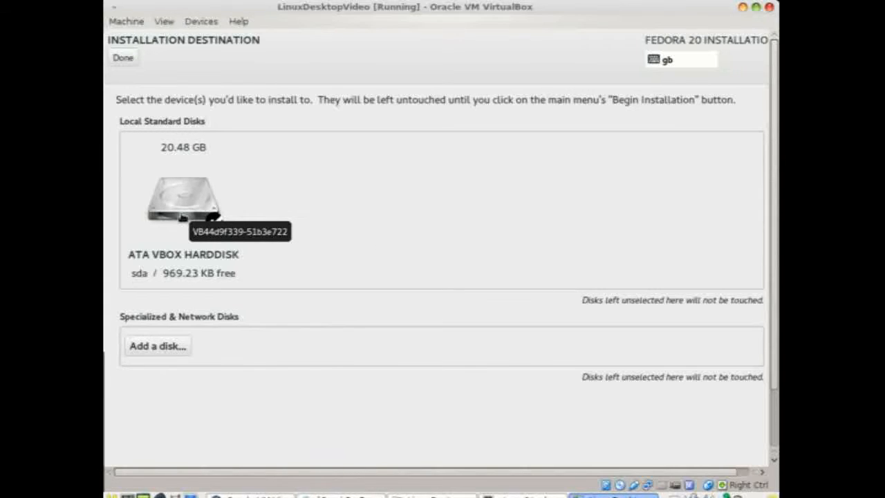
{"action": "left_click", "coordinate": [131, 61]}
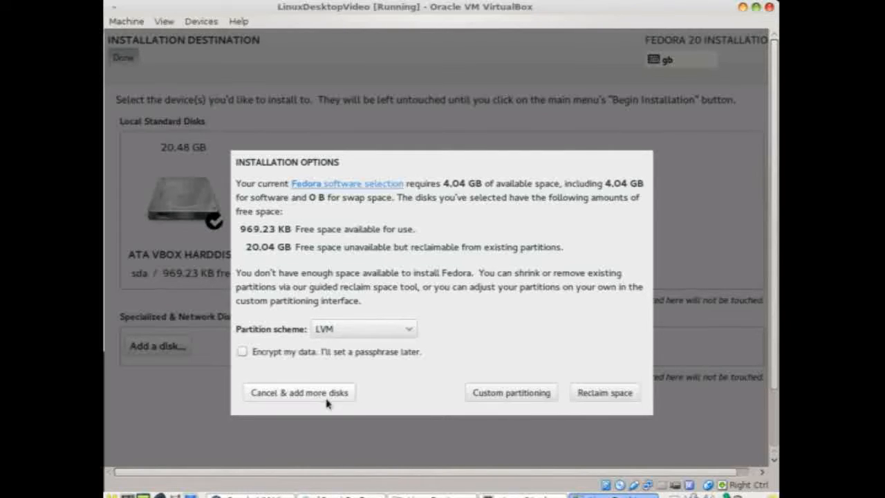
{"action": "left_click", "coordinate": [384, 333]}
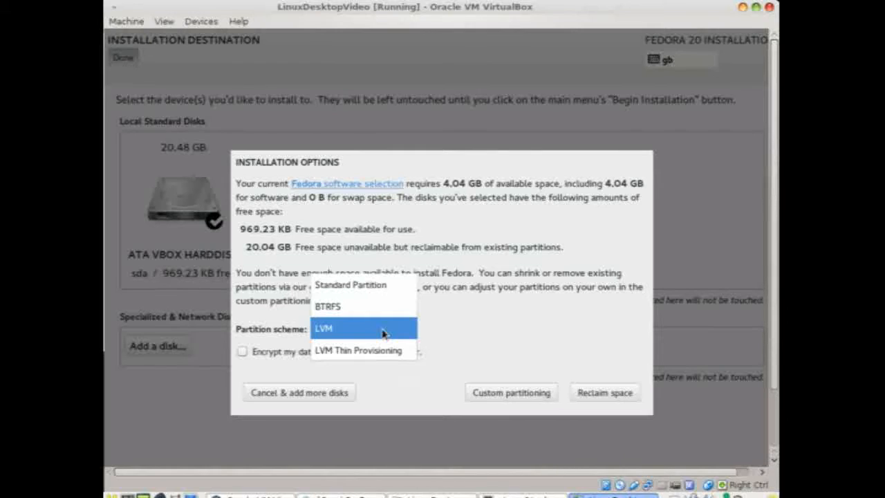
{"action": "left_click", "coordinate": [385, 290]}
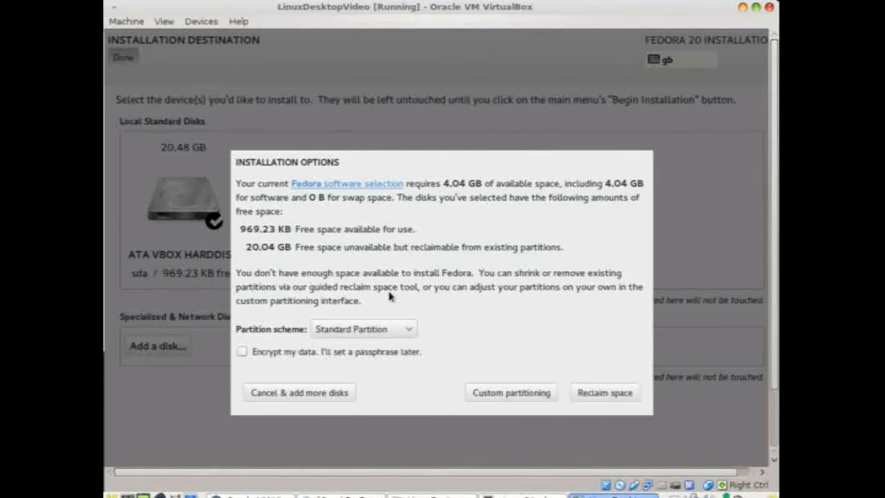
{"action": "left_click", "coordinate": [504, 394]}
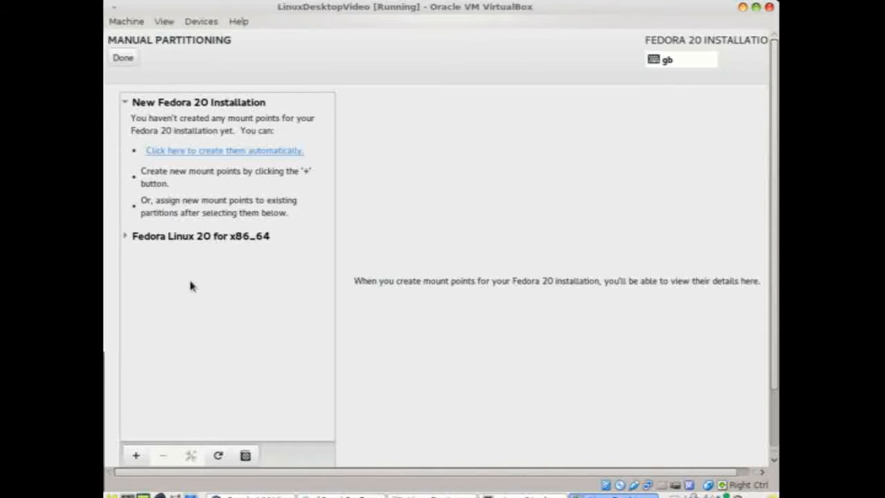
Add a swap mount point with a desired capacity of 200
{"action": "left_click", "coordinate": [136, 454]}
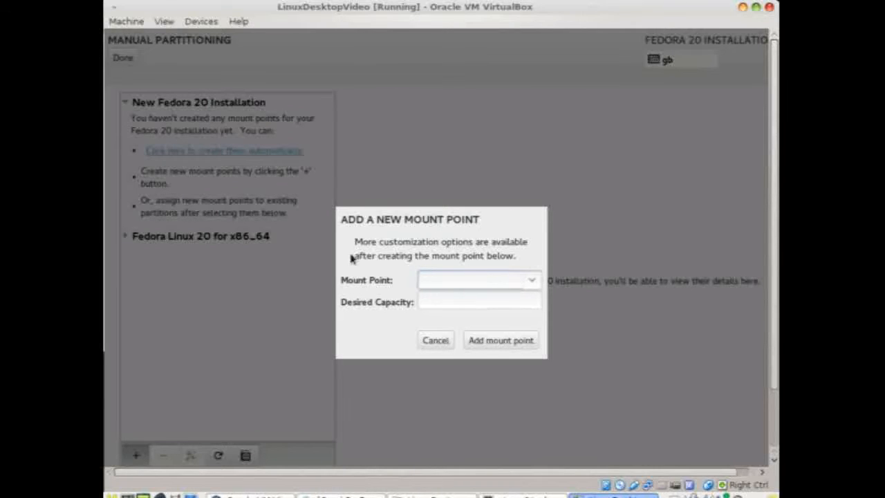
{"action": "left_click", "coordinate": [530, 281]}
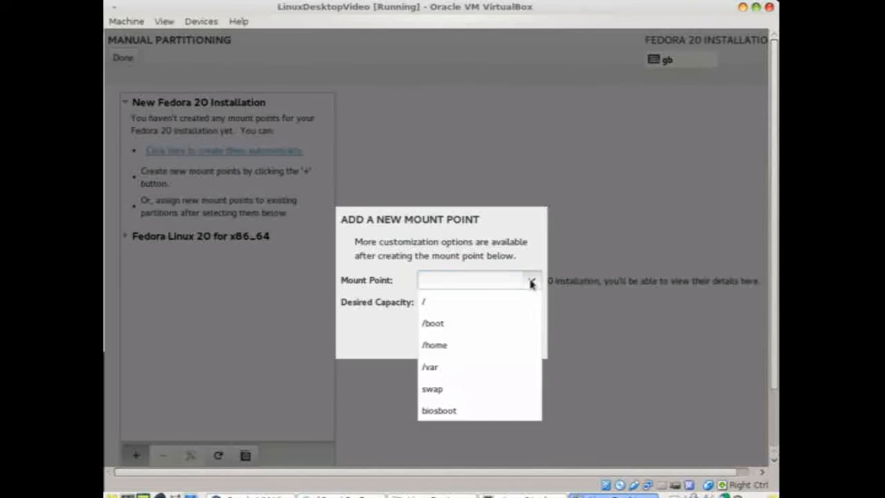
{"action": "left_click", "coordinate": [474, 389]}
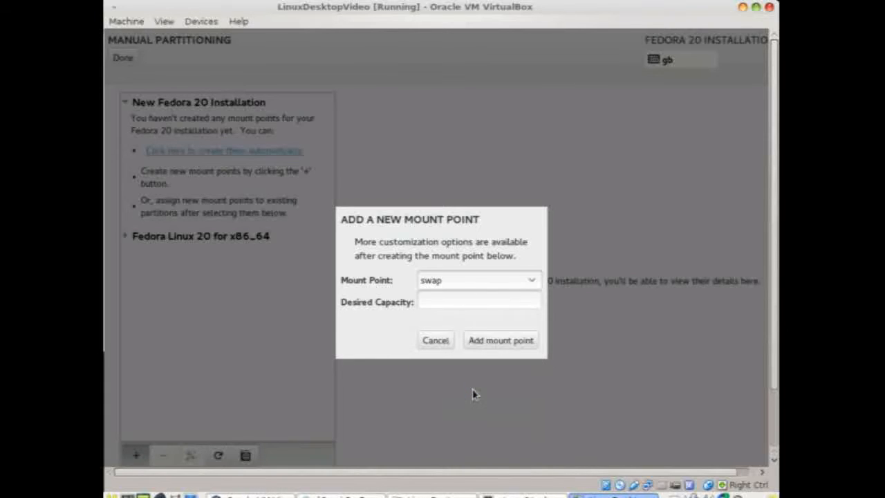
{"action": "left_click", "coordinate": [472, 302]}
{"action": "type", "text": "200"}
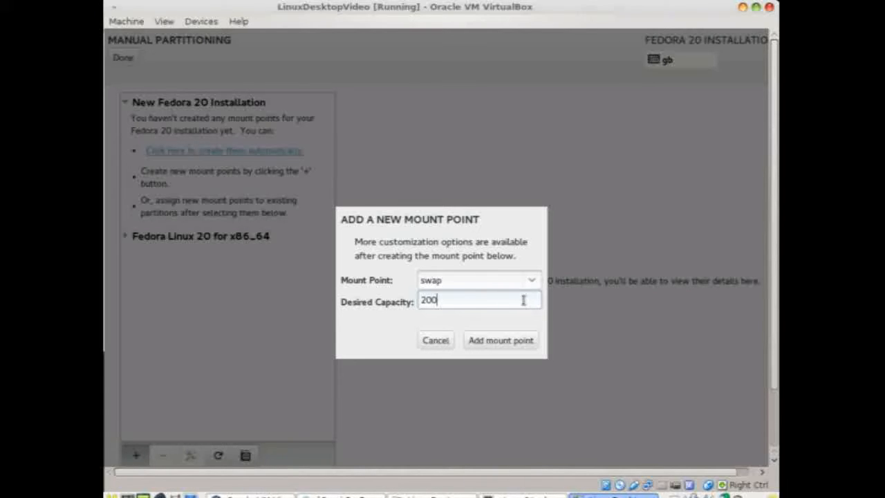
{"action": "left_click", "coordinate": [492, 341]}
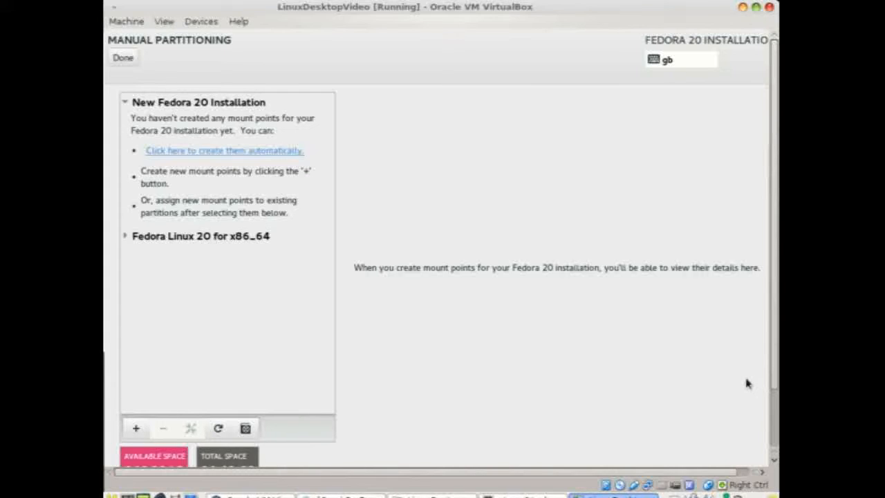
Delete the existing 200 MB swap partition on sda1
{"action": "left_click", "coordinate": [774, 400]}
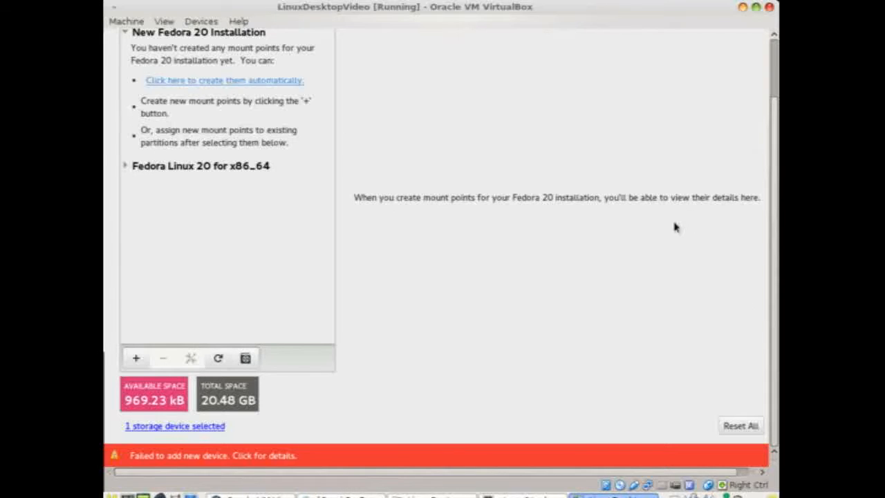
{"action": "left_click", "coordinate": [126, 167]}
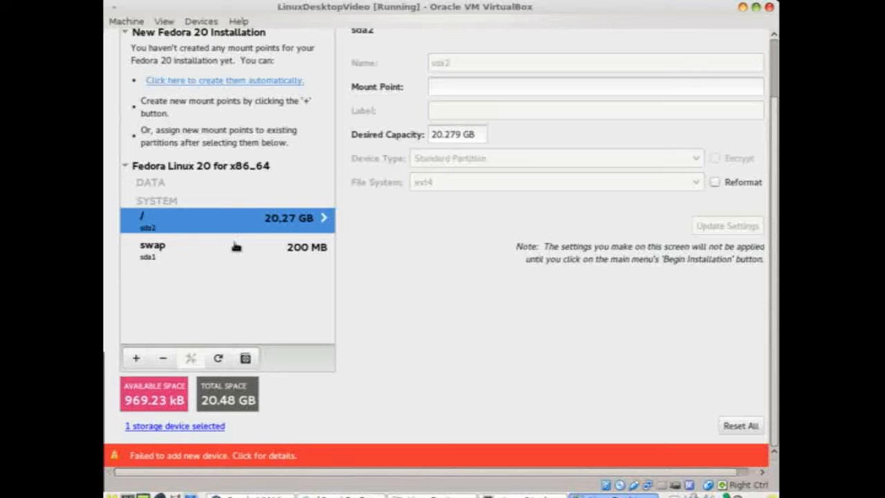
{"action": "left_click", "coordinate": [229, 251]}
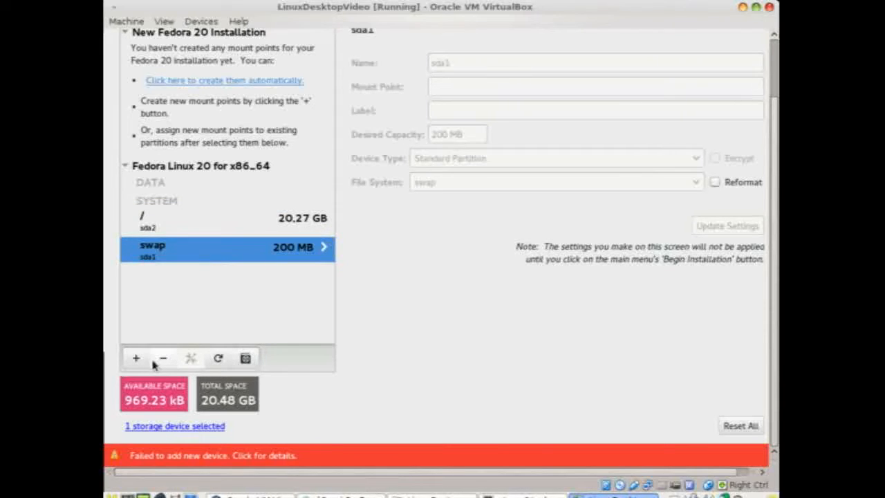
{"action": "left_click", "coordinate": [162, 359]}
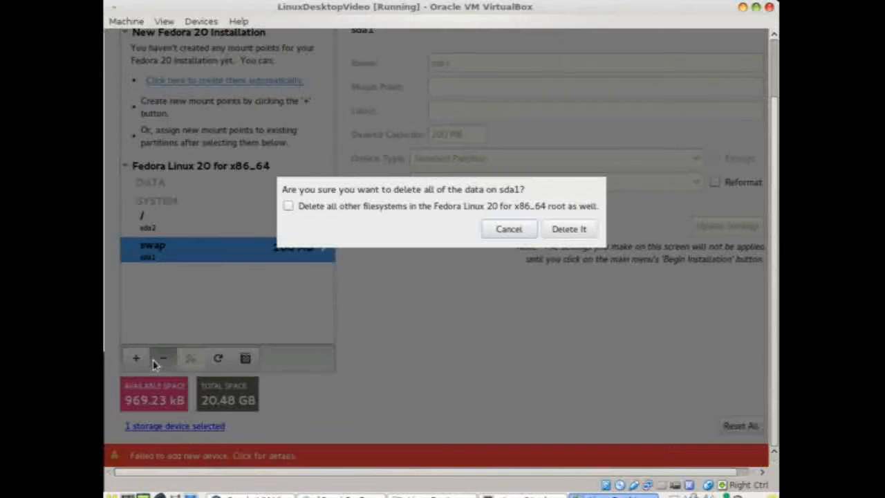
{"action": "left_click", "coordinate": [583, 228]}
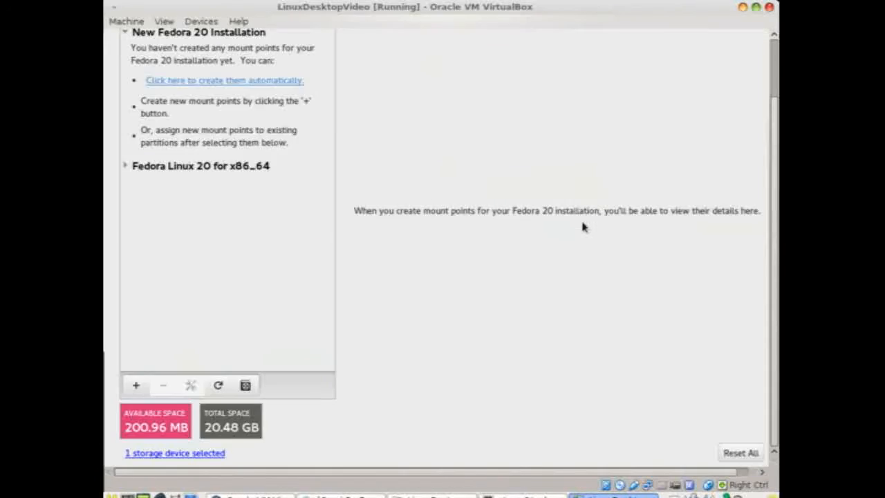
Delete the old / partition on sda2, leaving 20.47 GB free
{"action": "left_click", "coordinate": [125, 166]}
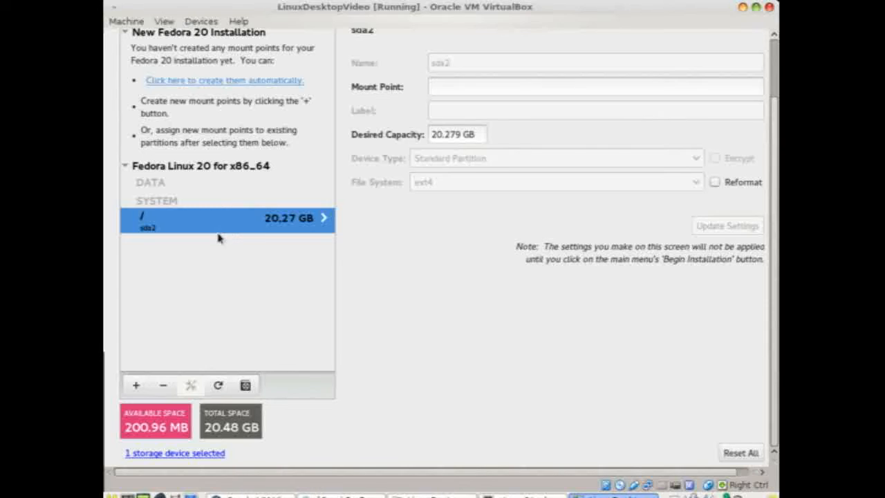
{"action": "left_click", "coordinate": [166, 385]}
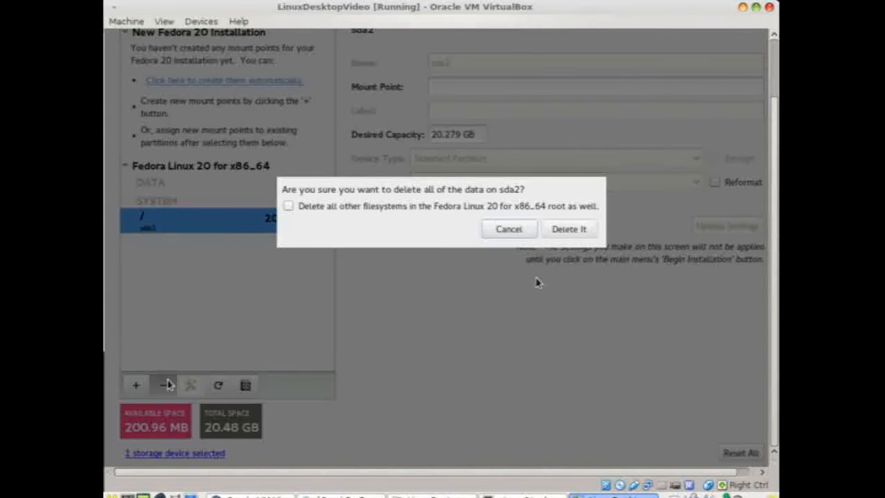
{"action": "left_click", "coordinate": [559, 235]}
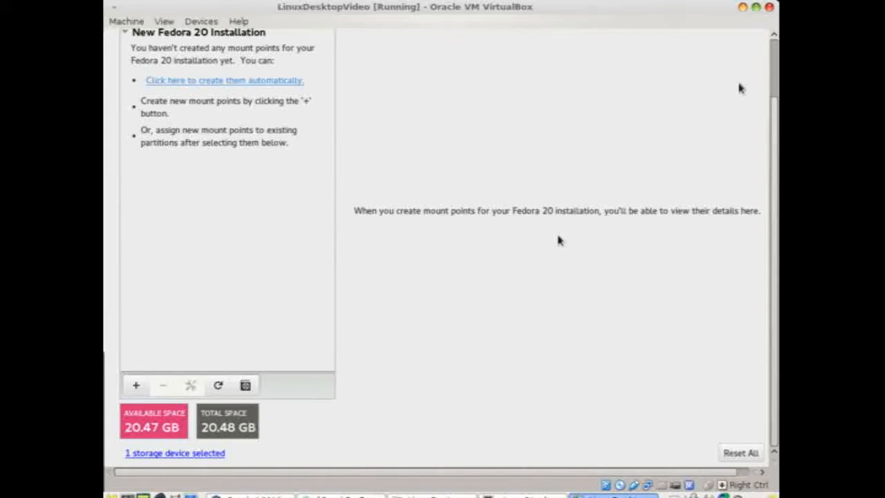
{"action": "scroll", "coordinate": [767, 81], "scroll_direction": "up", "scroll_amount": 2}
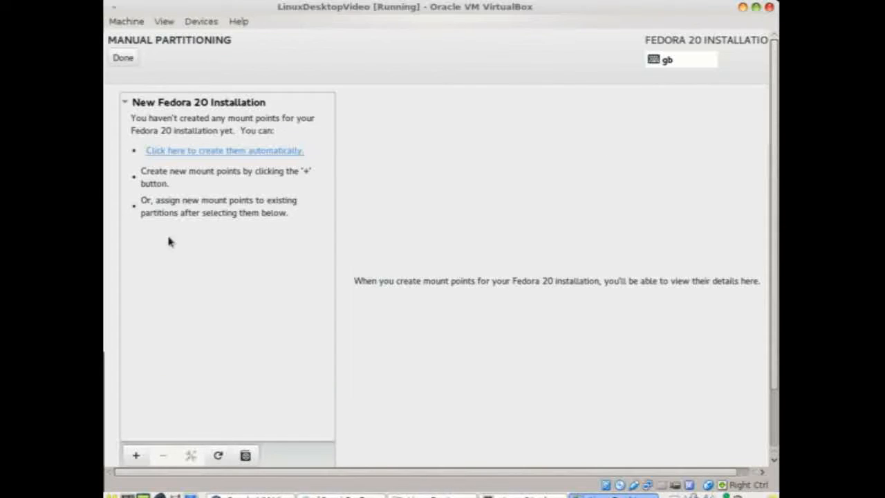
Add a swap mount point of 200 MB, placed on sda1
{"action": "left_click", "coordinate": [136, 455]}
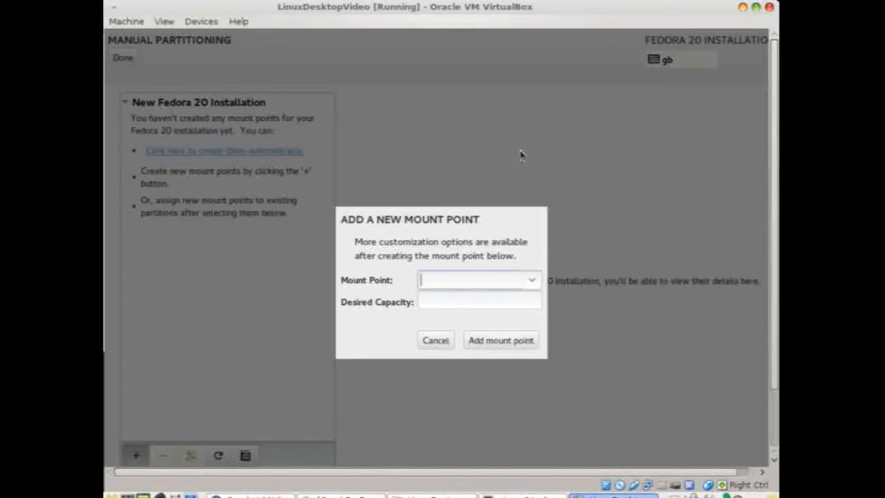
{"action": "left_click", "coordinate": [532, 280]}
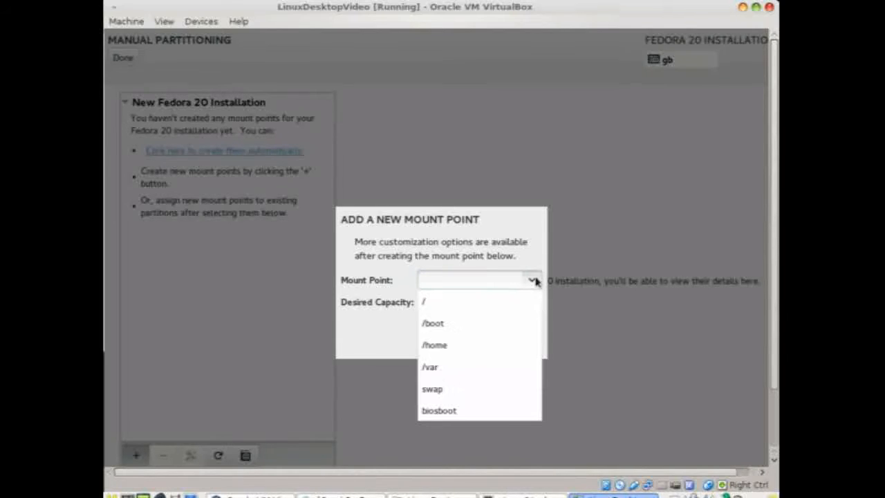
{"action": "left_click", "coordinate": [458, 387]}
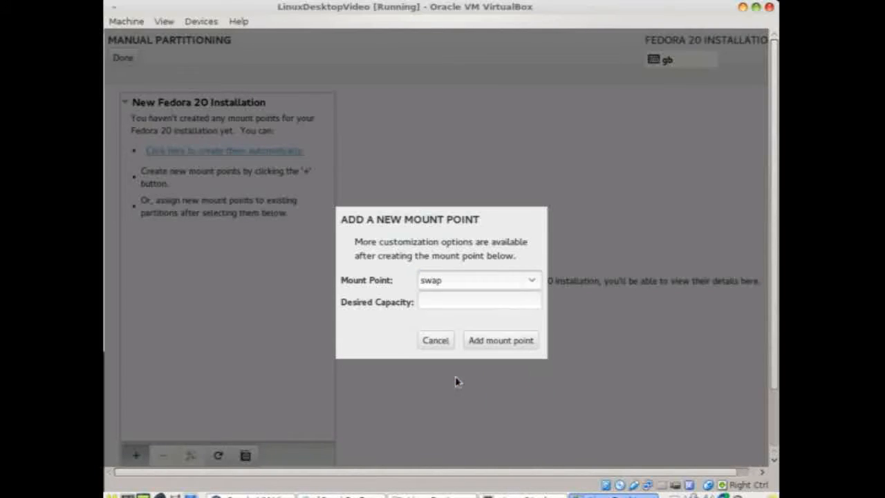
{"action": "left_click", "coordinate": [468, 297]}
{"action": "type", "text": "200"}
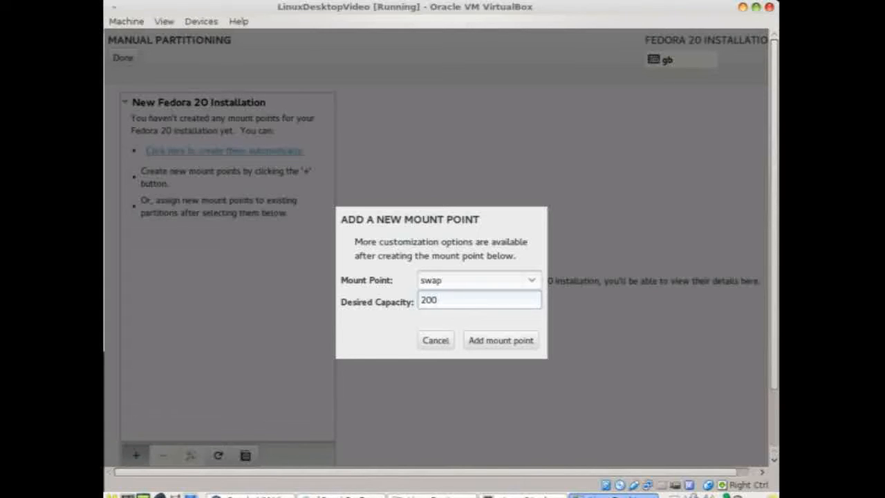
{"action": "left_click", "coordinate": [489, 342]}
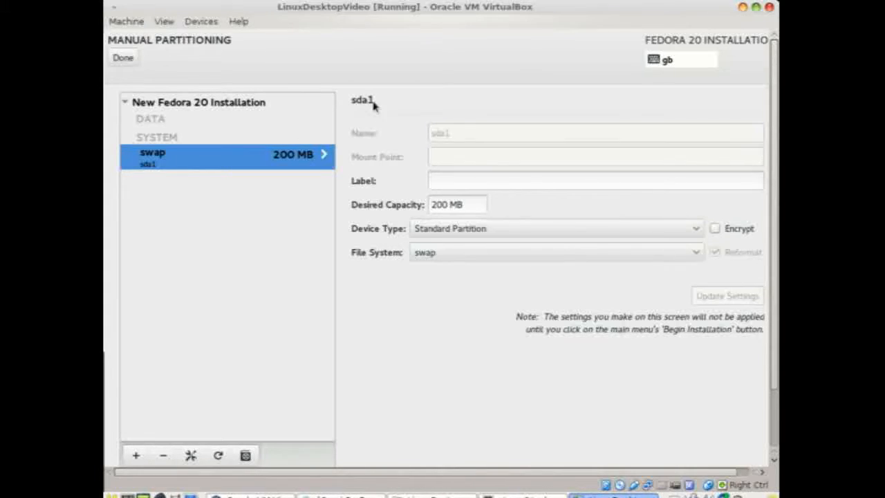
Add a / mount point with no capacity given, taking the remaining 20.27 GB
{"action": "left_click", "coordinate": [137, 455]}
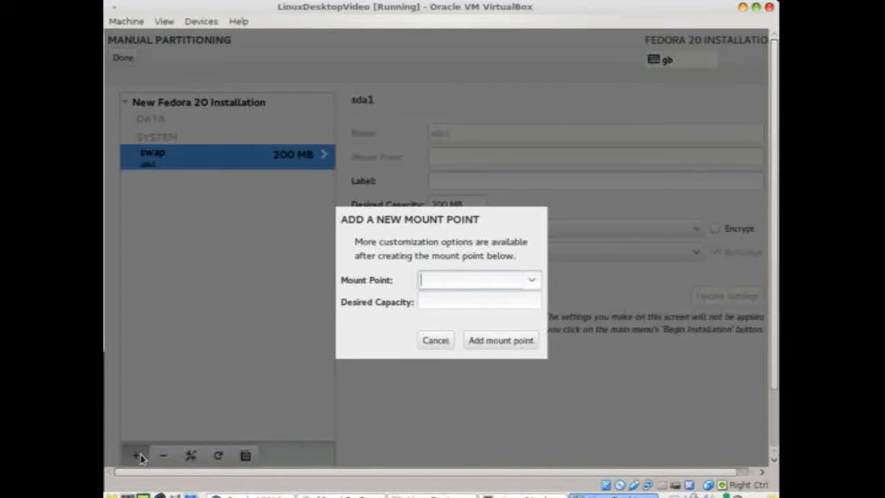
{"action": "left_click", "coordinate": [531, 279]}
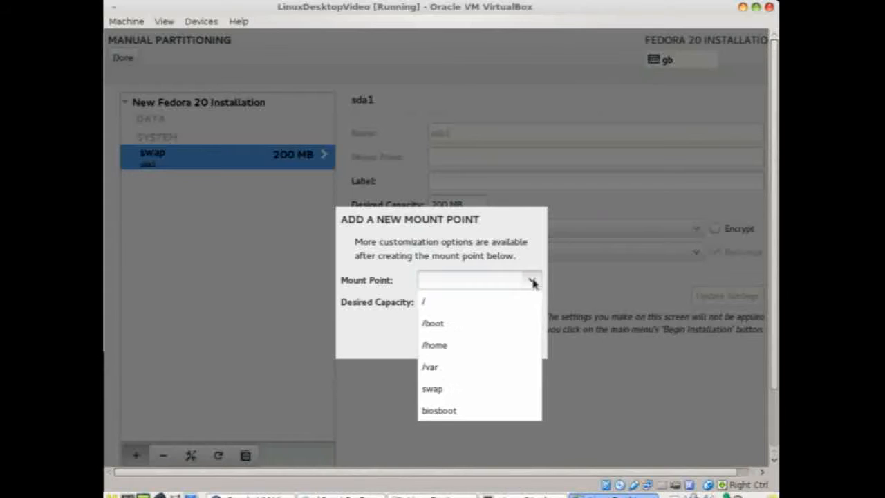
{"action": "left_click", "coordinate": [482, 301]}
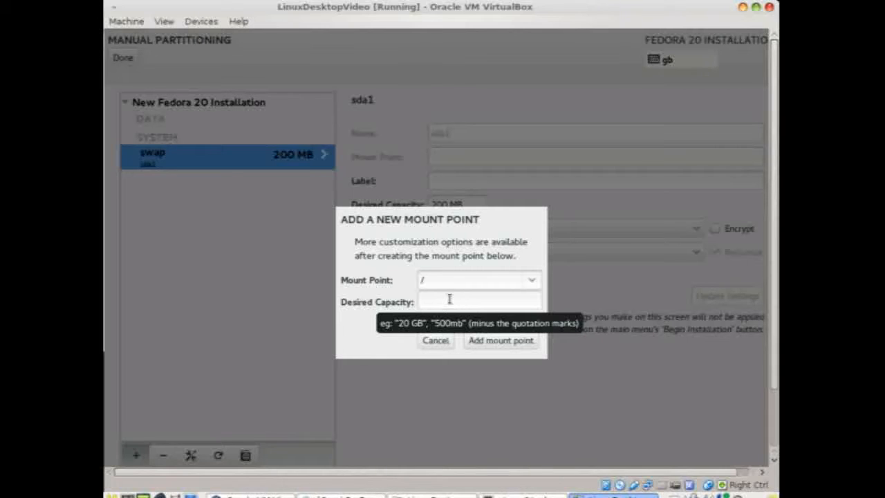
{"action": "left_click", "coordinate": [485, 342]}
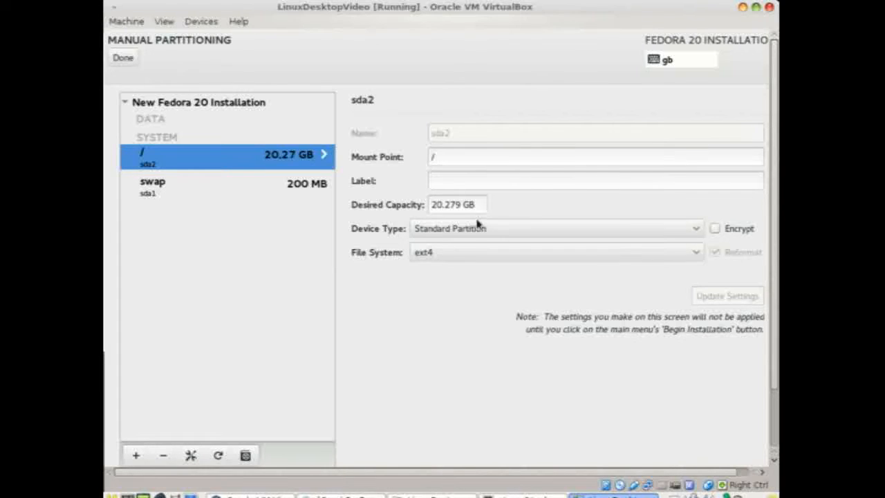
Keep ext4 for / and open the Summary of Changes listing 10 actions
{"action": "left_click", "coordinate": [492, 253]}
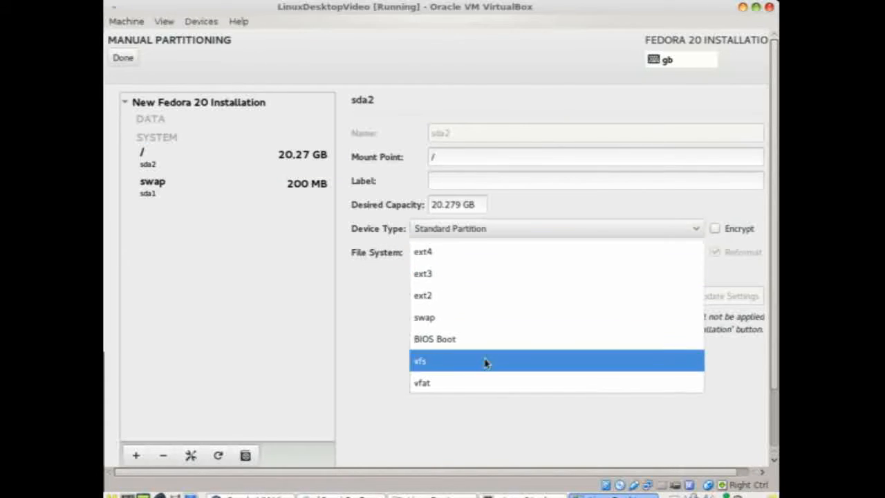
{"action": "left_click", "coordinate": [524, 218]}
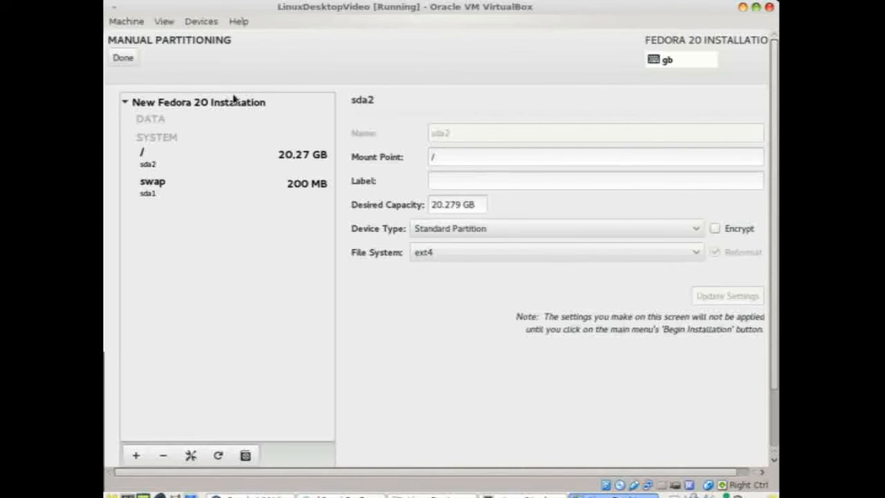
{"action": "left_click", "coordinate": [117, 62]}
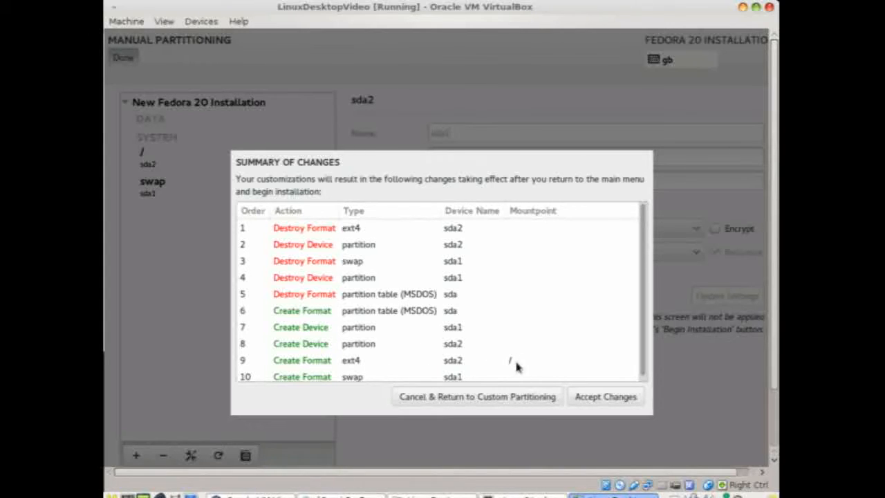
Accept the partitioning changes so the summary shows custom partitioning selected
{"action": "left_click", "coordinate": [585, 398]}
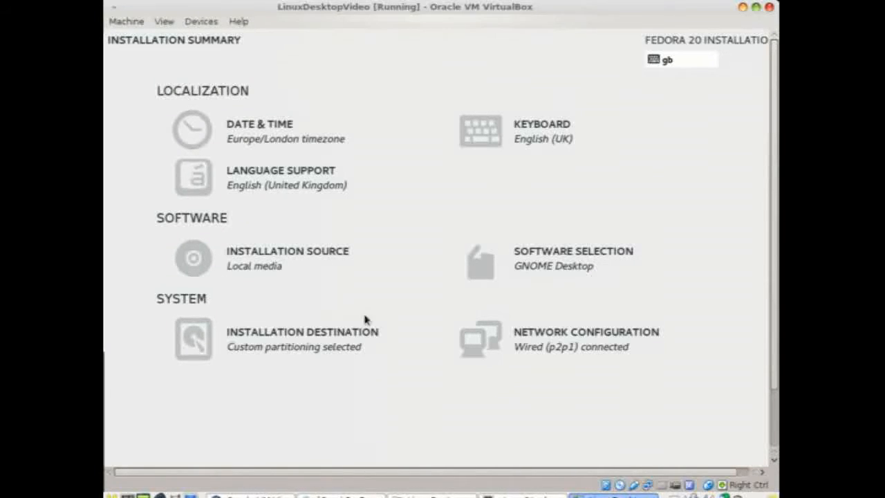
Make Ethernet p2p1 connect automatically, review its IPv4 settings, and save the connection
{"action": "left_click", "coordinate": [489, 338]}
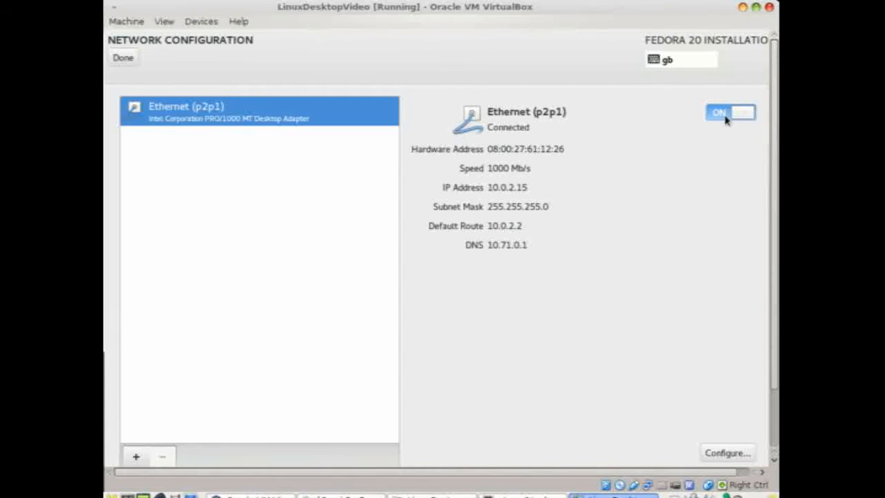
{"action": "left_click", "coordinate": [725, 454]}
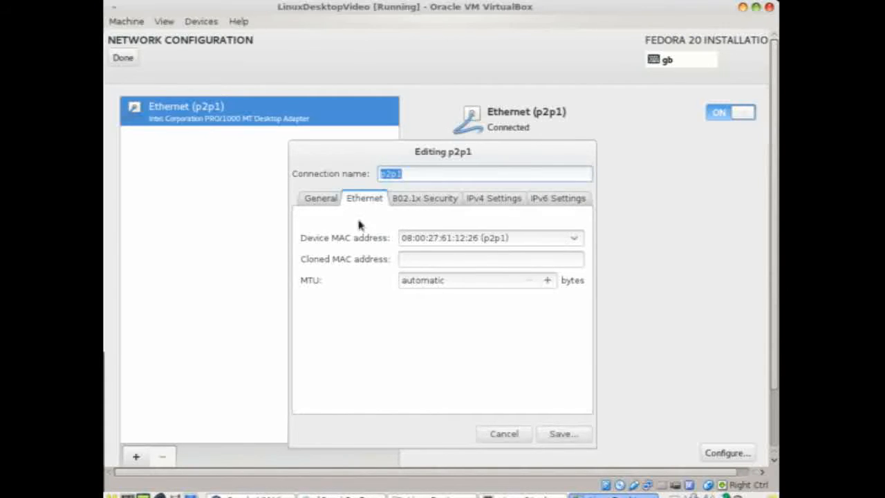
{"action": "left_click", "coordinate": [331, 206]}
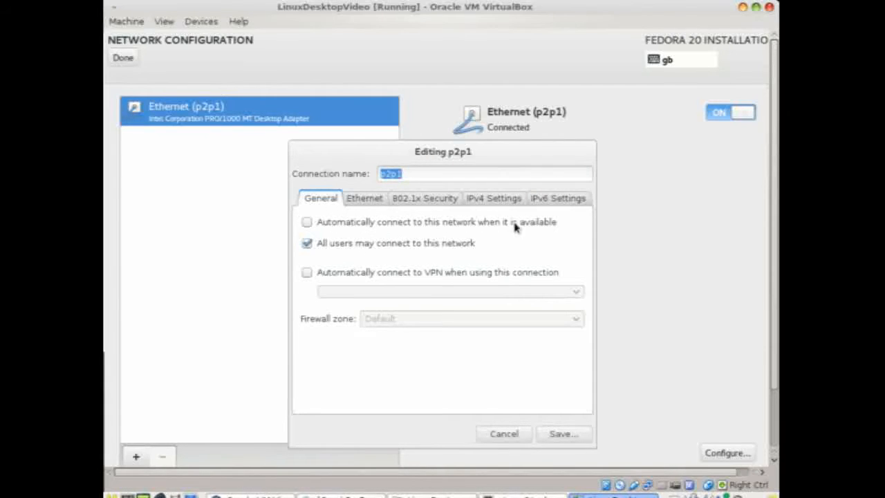
{"action": "left_click", "coordinate": [307, 226]}
{"action": "left_click", "coordinate": [511, 199]}
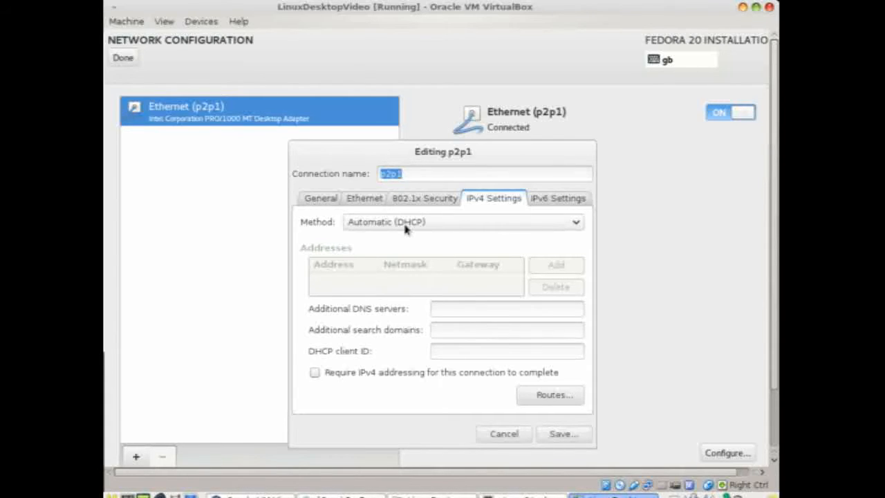
{"action": "left_click", "coordinate": [328, 203]}
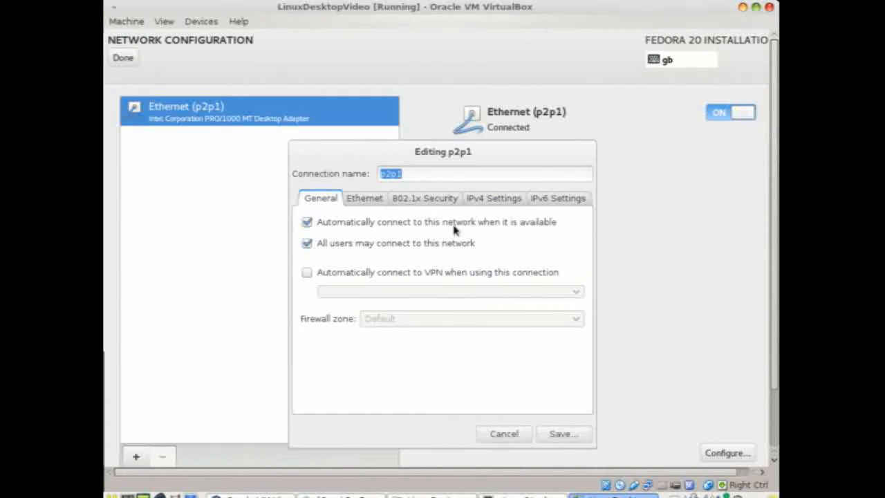
{"action": "left_click", "coordinate": [561, 434]}
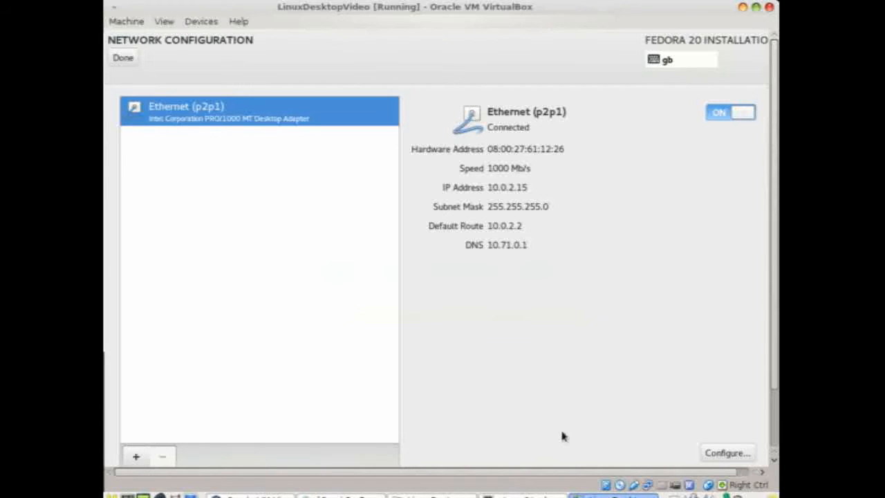
{"action": "left_click", "coordinate": [123, 59]}
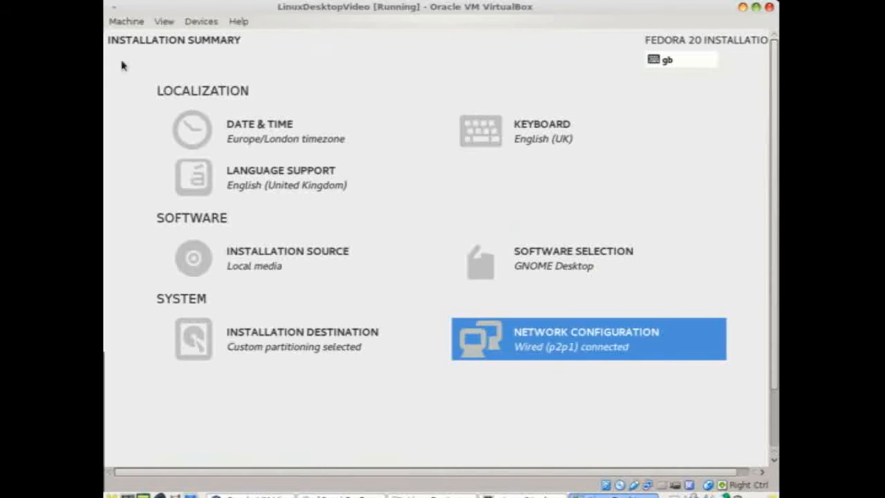
Go to Software Selection from the Installation Summary
{"action": "left_click", "coordinate": [533, 272]}
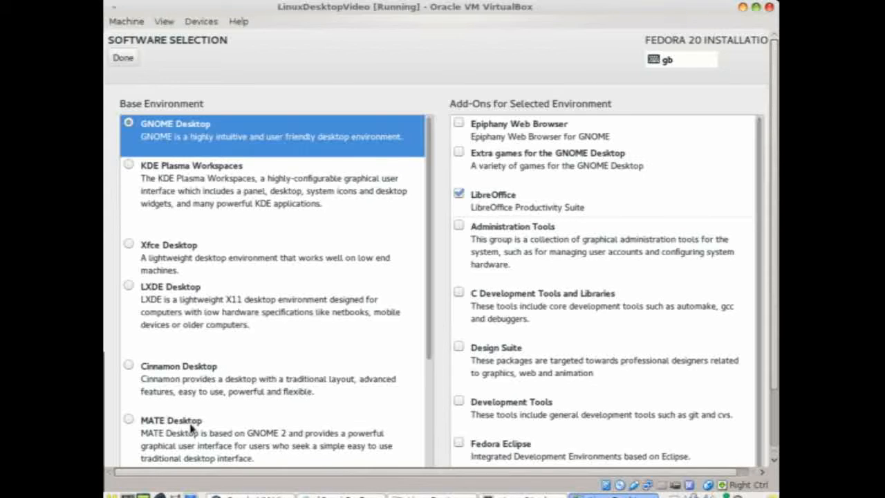
Choose KDE Plasma Workspaces with Administration Tools, C Development Tools and Libraries, Development Tools and LibreOffice add-ons
{"action": "left_click", "coordinate": [202, 170]}
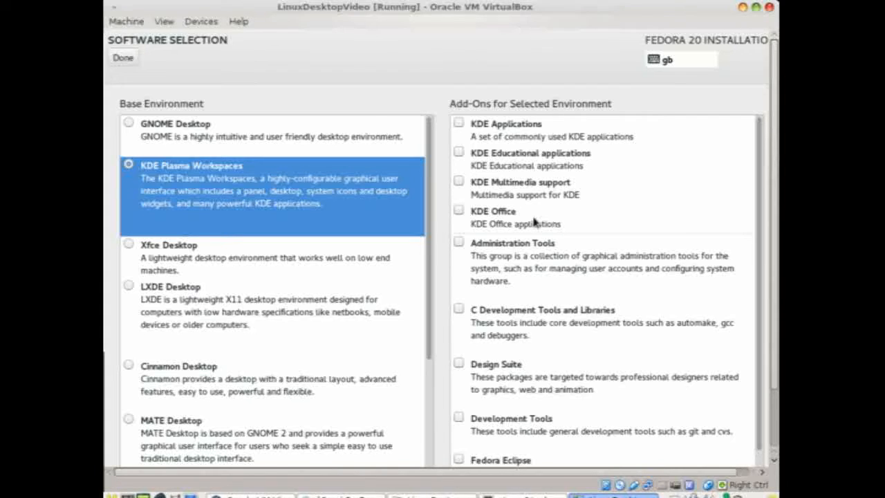
{"action": "left_click", "coordinate": [459, 243]}
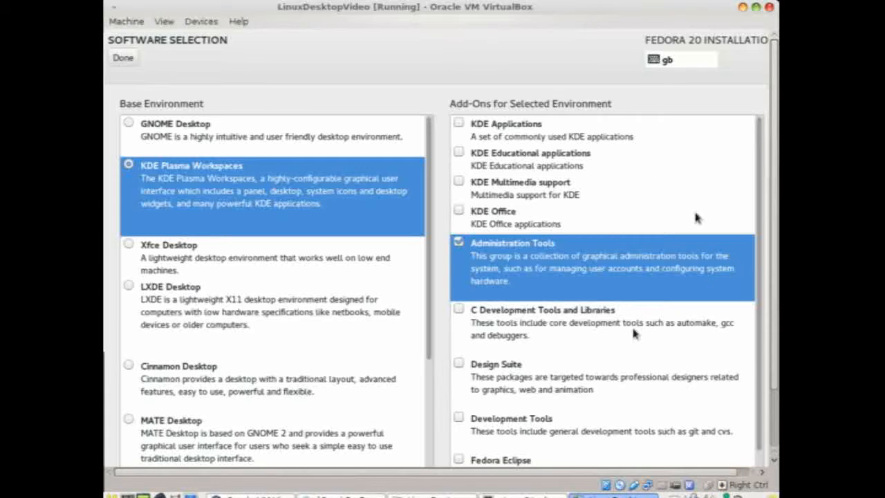
{"action": "scroll", "coordinate": [632, 331], "scroll_direction": "down", "scroll_amount": 2}
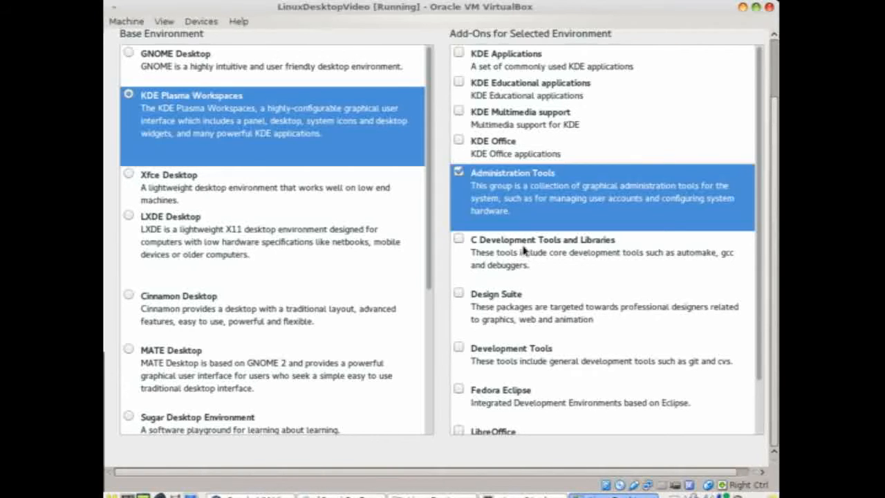
{"action": "left_click", "coordinate": [458, 240]}
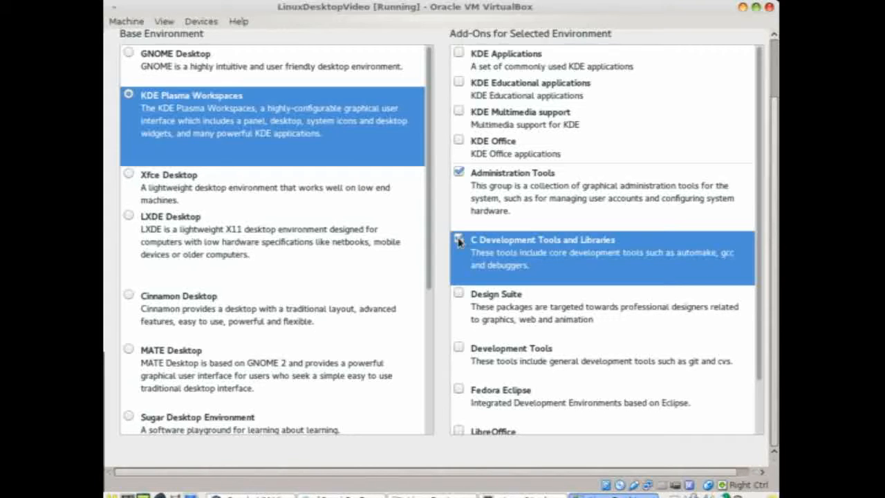
{"action": "left_click", "coordinate": [459, 349]}
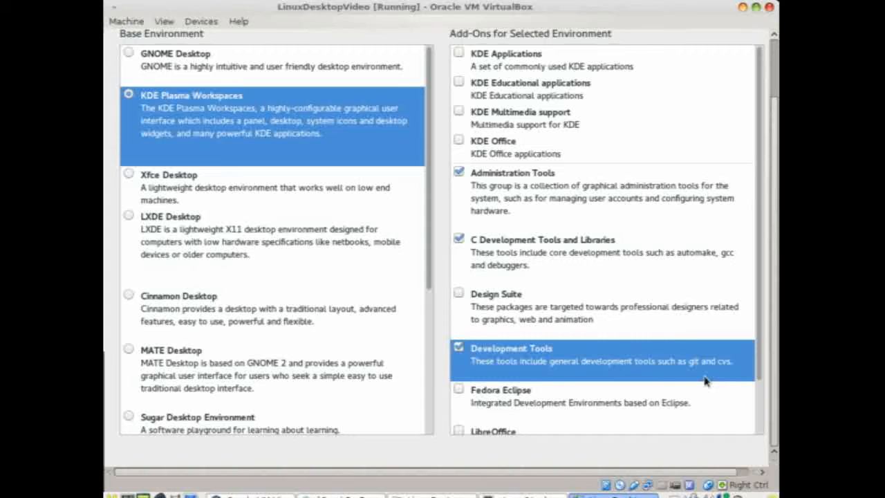
{"action": "scroll", "coordinate": [758, 418], "scroll_direction": "down", "scroll_amount": 2}
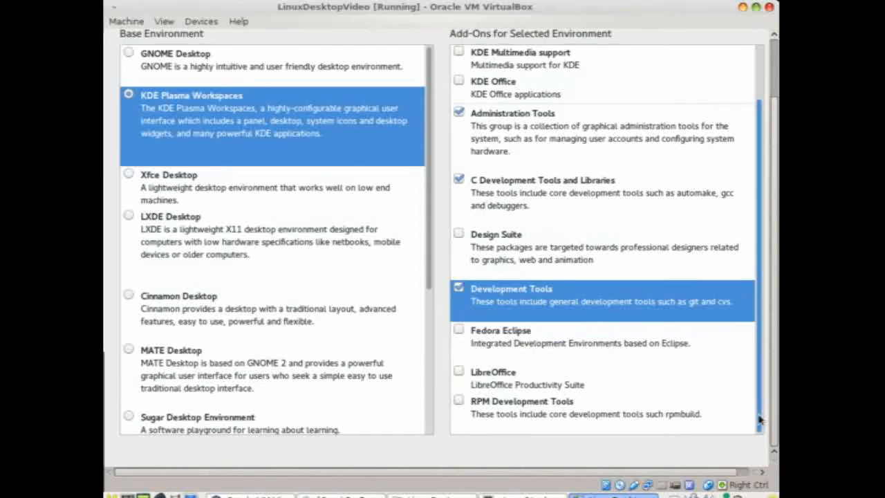
{"action": "left_click", "coordinate": [460, 373]}
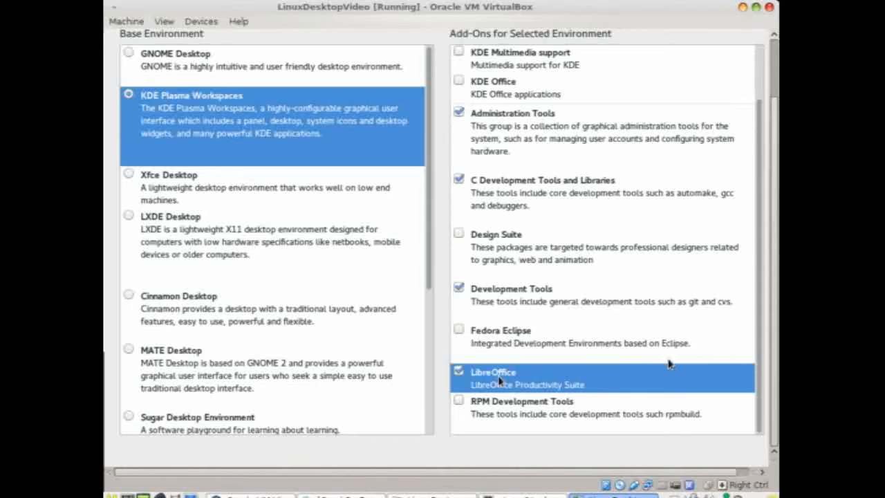
{"action": "left_click", "coordinate": [773, 92]}
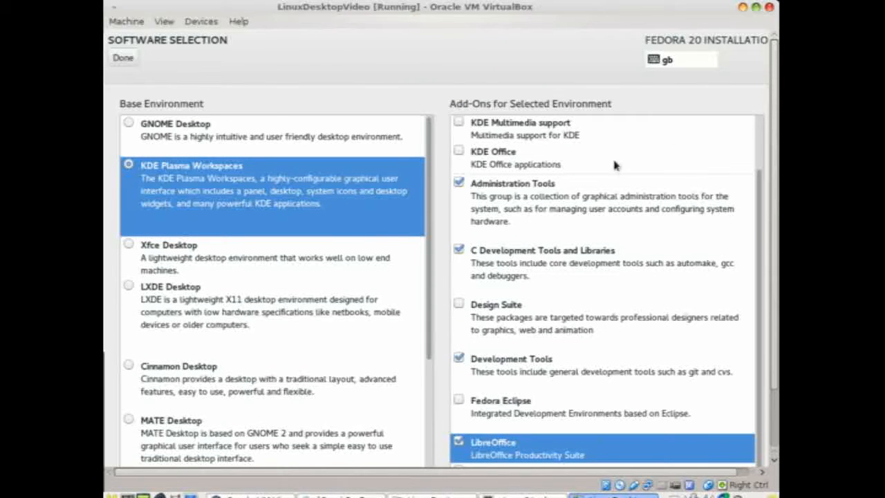
{"action": "left_click", "coordinate": [125, 59]}
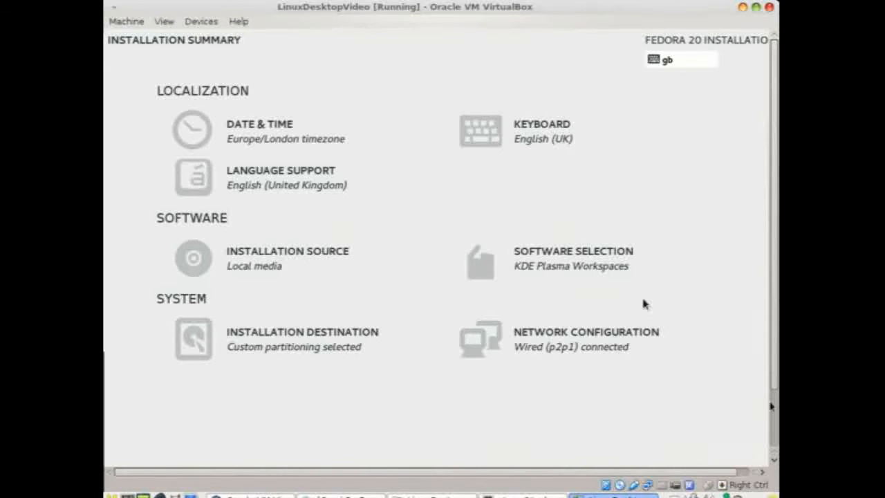
{"action": "left_click", "coordinate": [775, 419]}
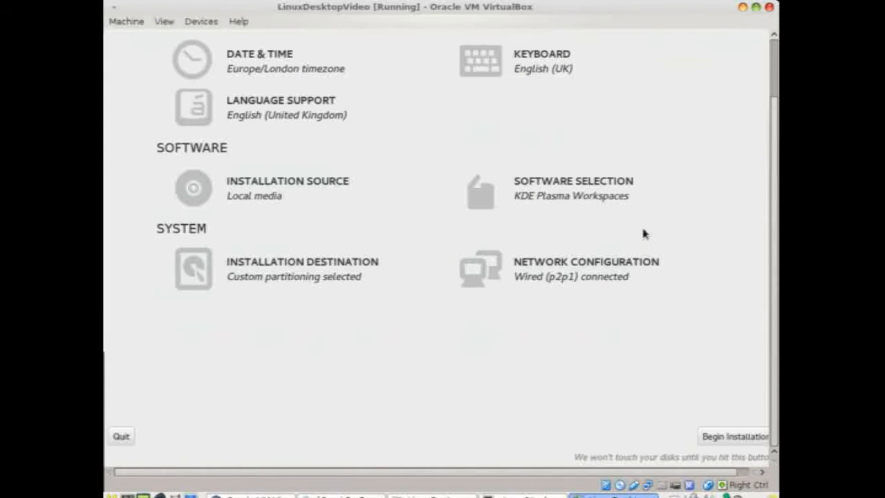
Begin the Fedora installation and bring up the Root Password screen
{"action": "left_click", "coordinate": [724, 441]}
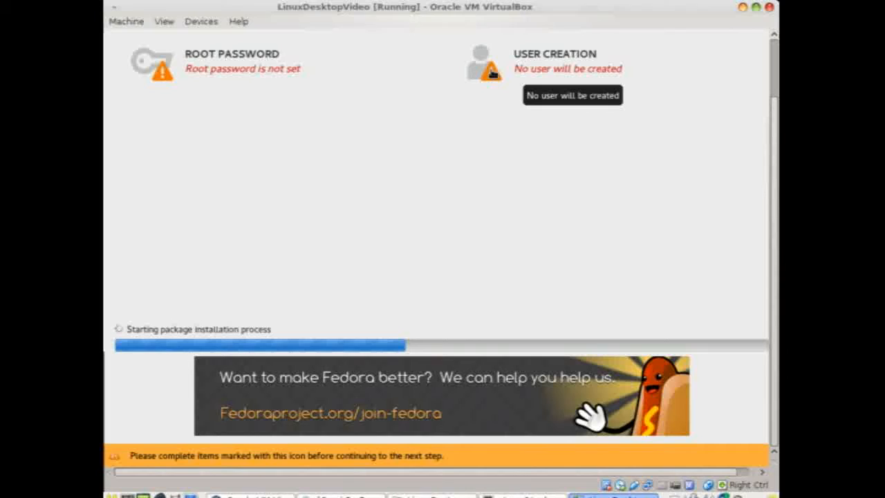
{"action": "left_click", "coordinate": [179, 68]}
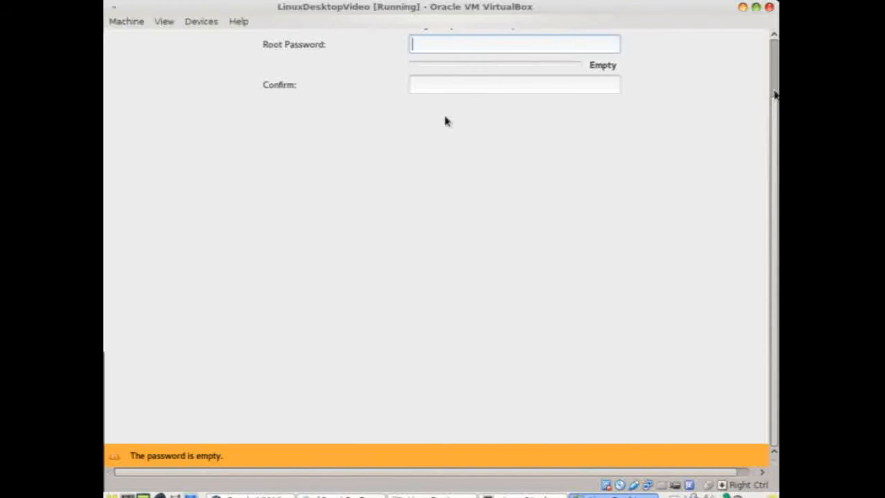
Enter the root password in both the Root Password and Confirm fields and submit
{"action": "left_click", "coordinate": [774, 91]}
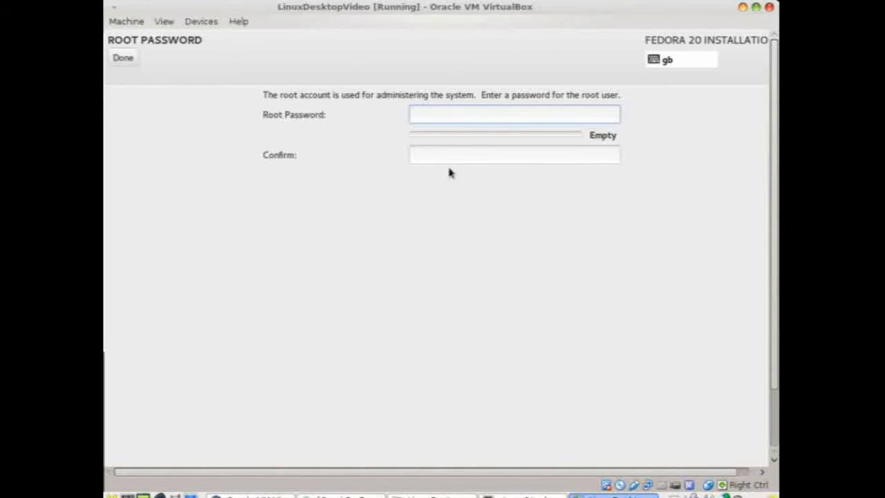
{"action": "type", "text": "******"}
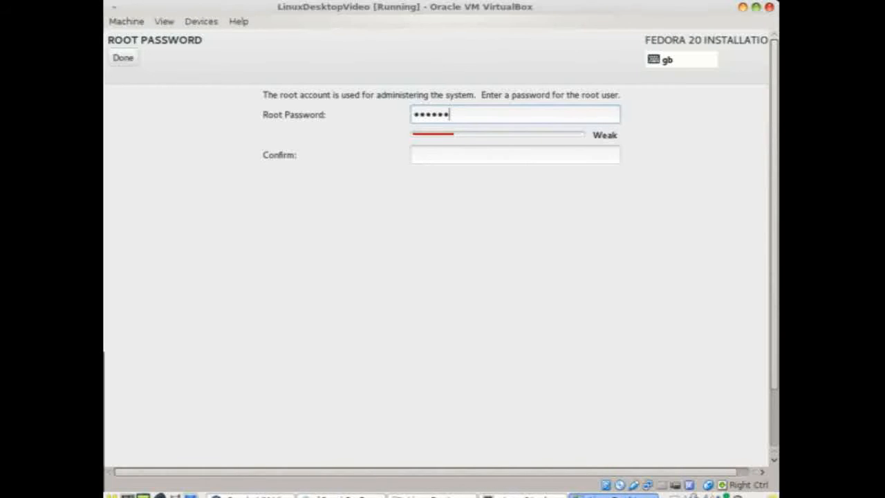
{"action": "key", "text": "Tab"}
{"action": "type", "text": "******"}
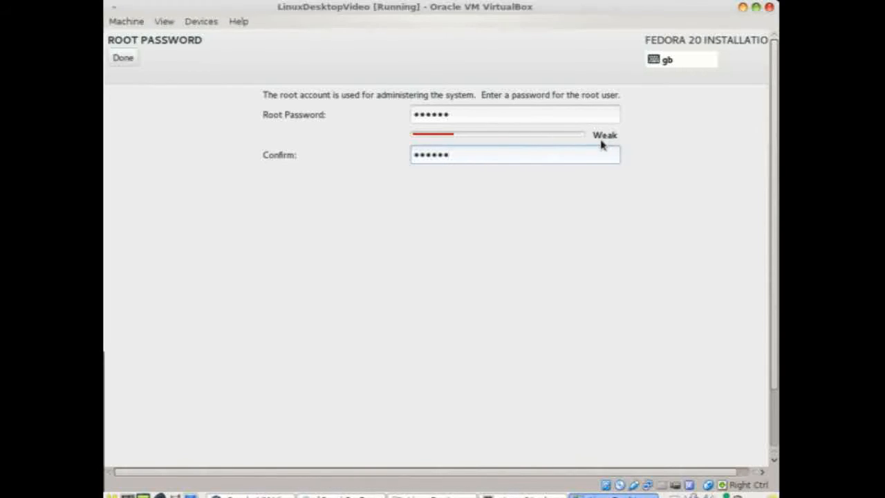
{"action": "left_click", "coordinate": [123, 58]}
Confirm the weak root password a second time so it is accepted
{"action": "left_click", "coordinate": [123, 58]}
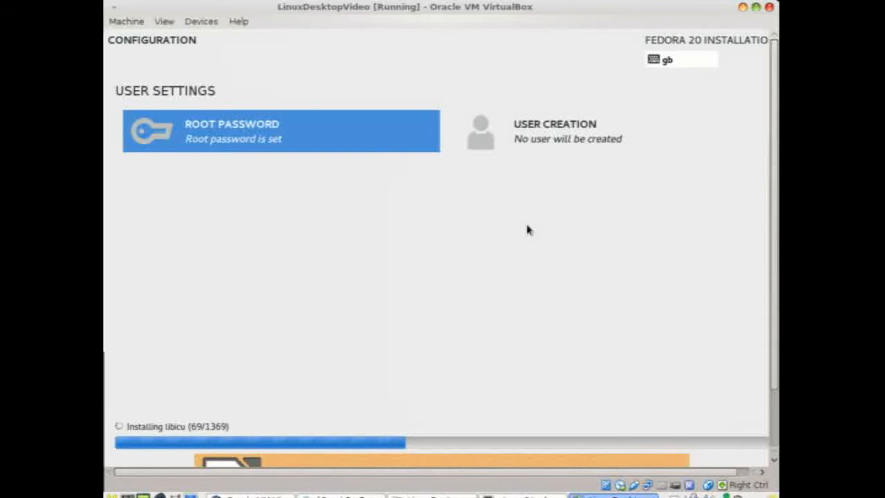
In User Creation, enter the user's full name and make the account an administrator
{"action": "left_click", "coordinate": [506, 142]}
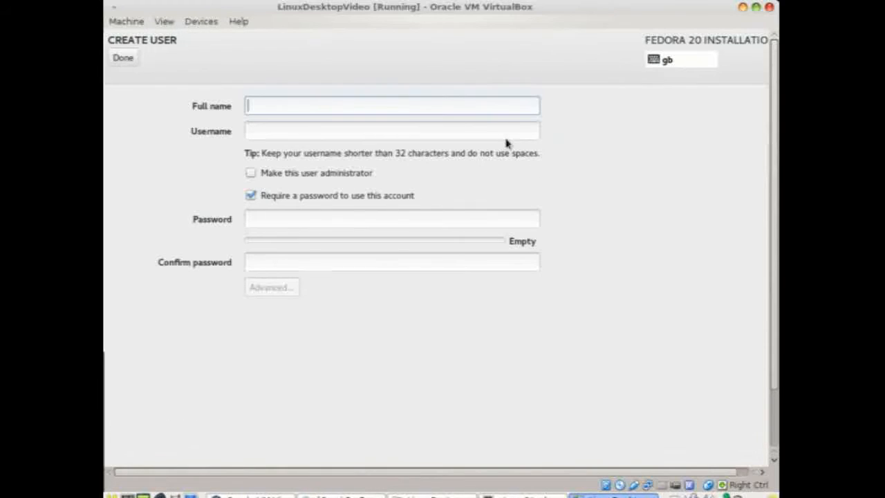
{"action": "type", "text": "Steve"}
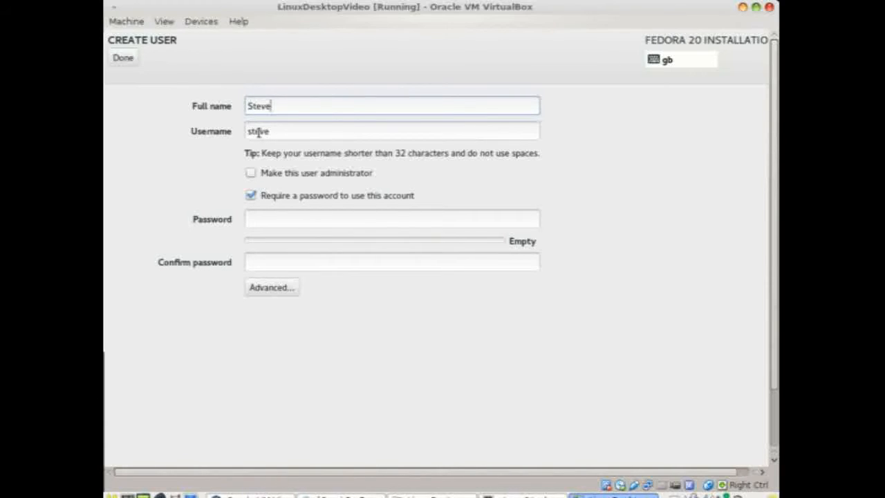
{"action": "key", "text": "Tab"}
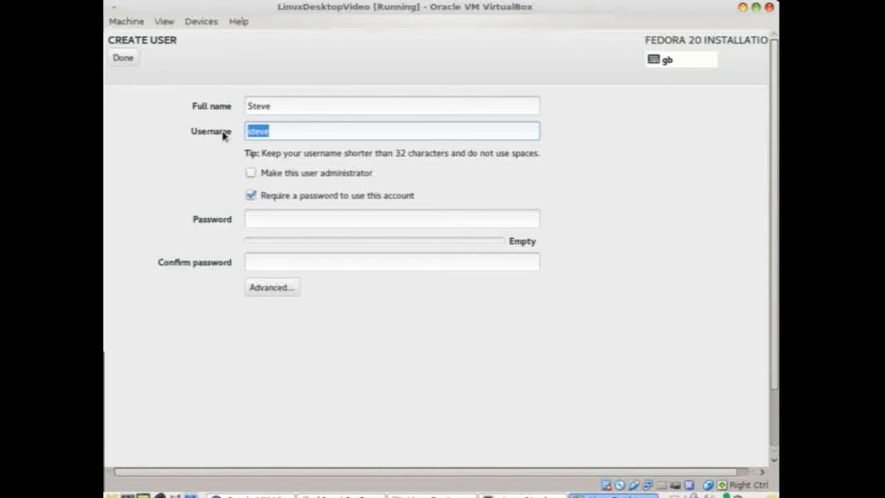
{"action": "left_click_drag", "start_coordinate": [323, 104], "coordinate": [229, 111]}
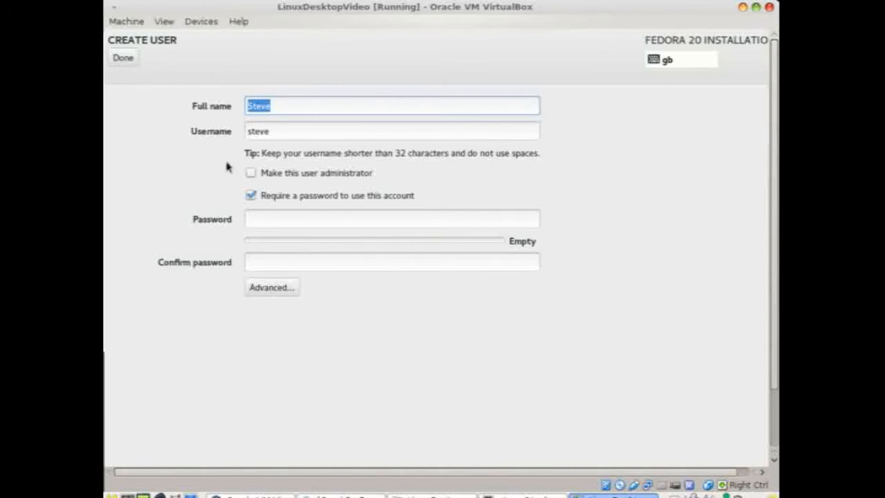
{"action": "left_click", "coordinate": [251, 173]}
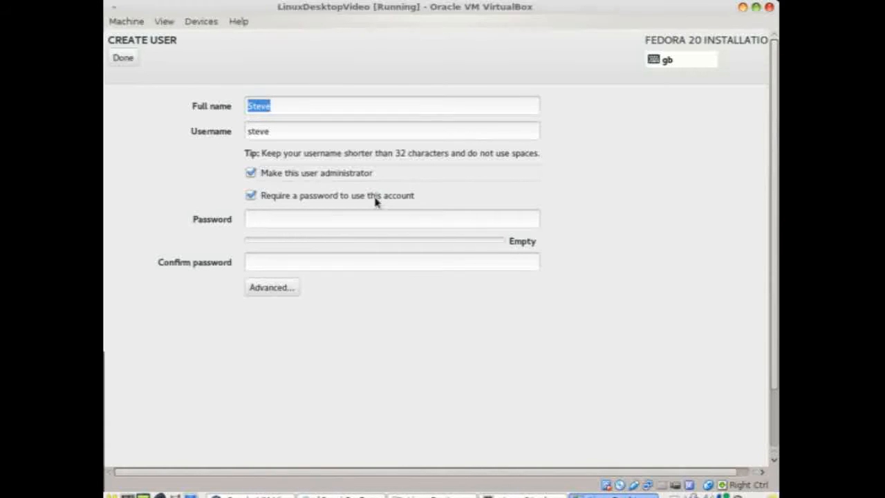
Enter and confirm the user's password, then accept it despite the weak-password warning
{"action": "left_click", "coordinate": [357, 217]}
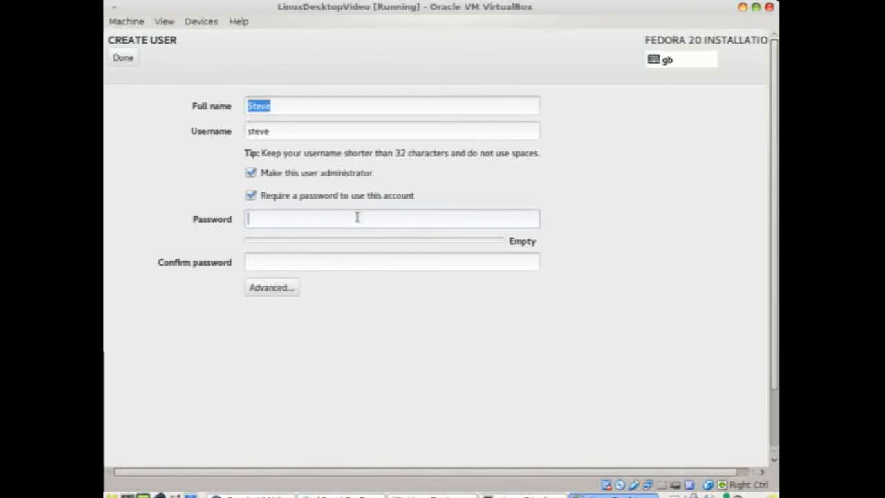
{"action": "type", "text": "fedora"}
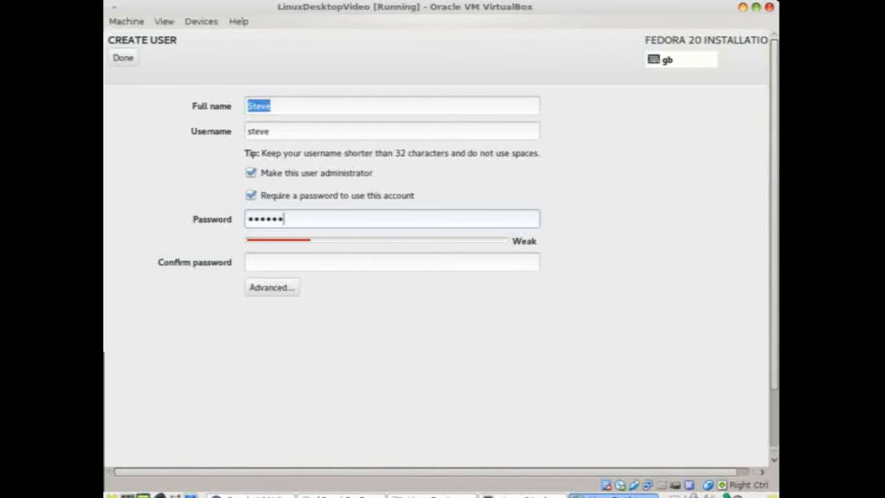
{"action": "left_click", "coordinate": [474, 261]}
{"action": "type", "text": "fedora"}
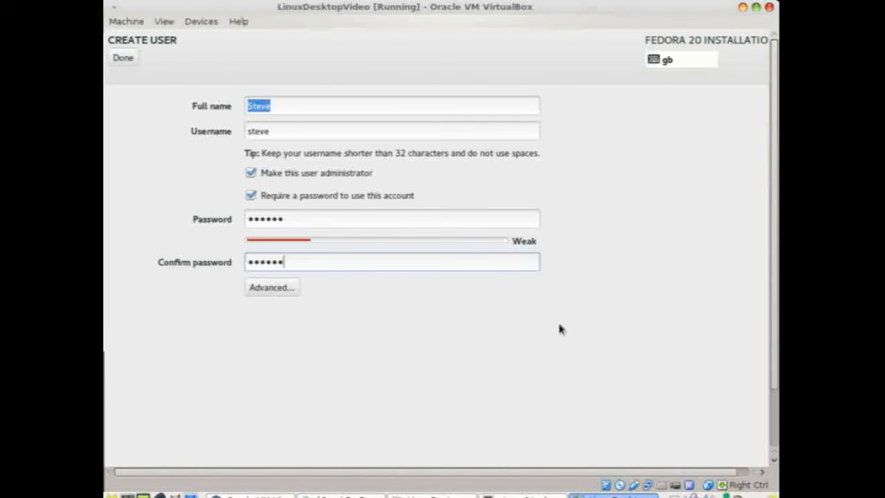
{"action": "left_click", "coordinate": [119, 58]}
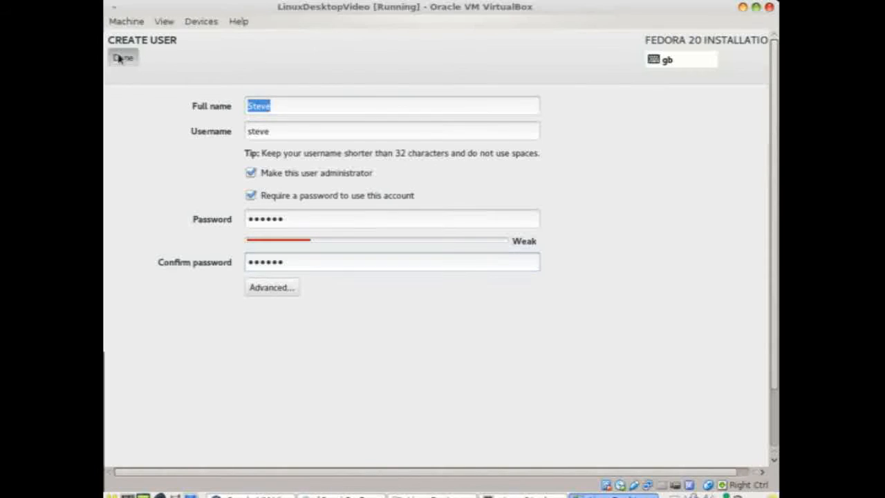
{"action": "left_click", "coordinate": [118, 58]}
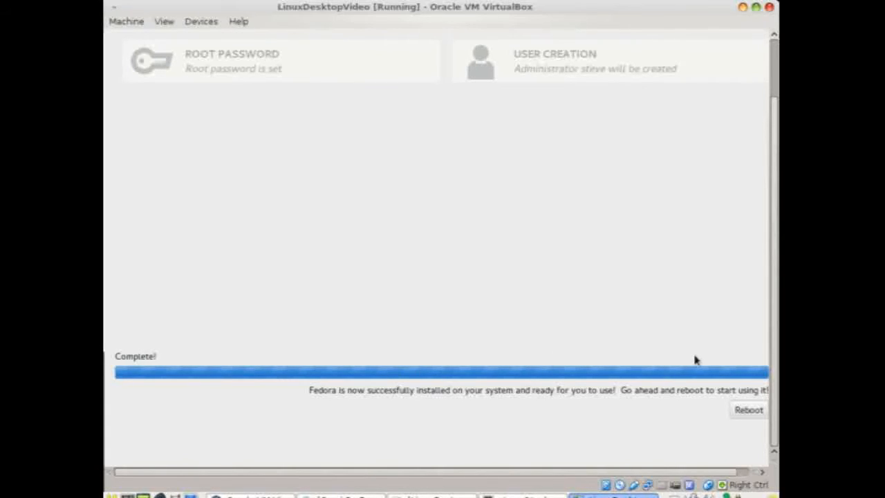
Reboot the virtual machine once the installation reports Complete
{"action": "left_click", "coordinate": [741, 410]}
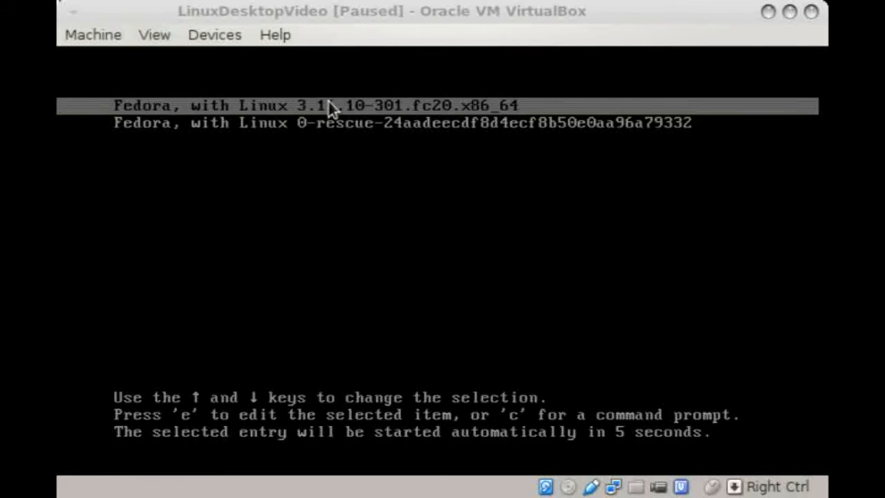
Resume the paused VM with Right Ctrl+P so the default Fedora entry boots to login
{"action": "key", "text": "Control_R+p"}
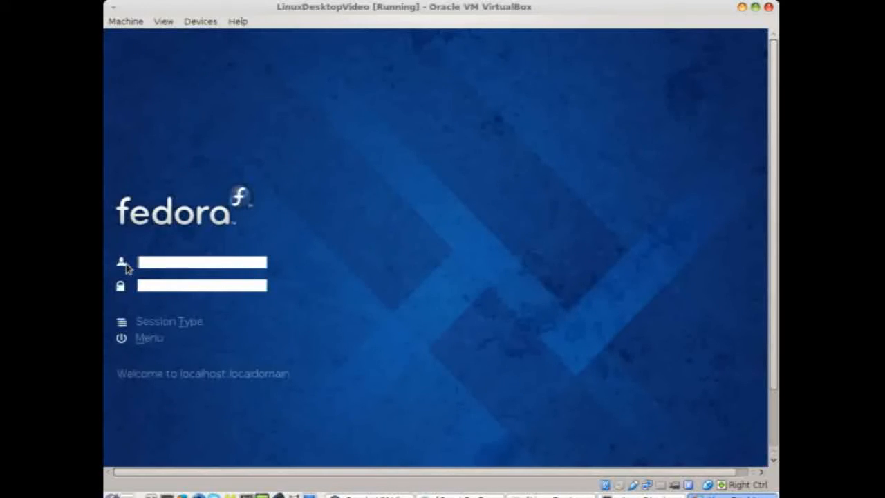
Sign in at the KDE login screen with the new administrator's username and password
{"action": "type", "text": "steve"}
{"action": "left_click", "coordinate": [174, 285]}
{"action": "type", "text": "*******"}
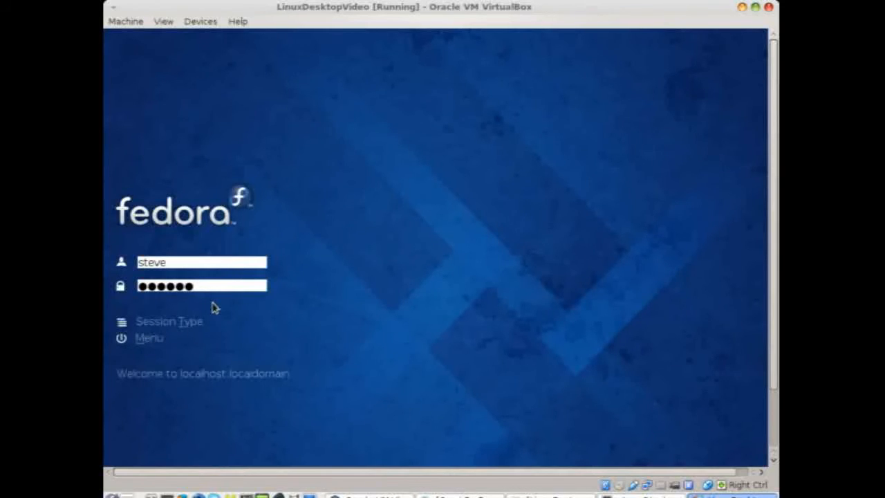
{"action": "key", "text": "Return"}
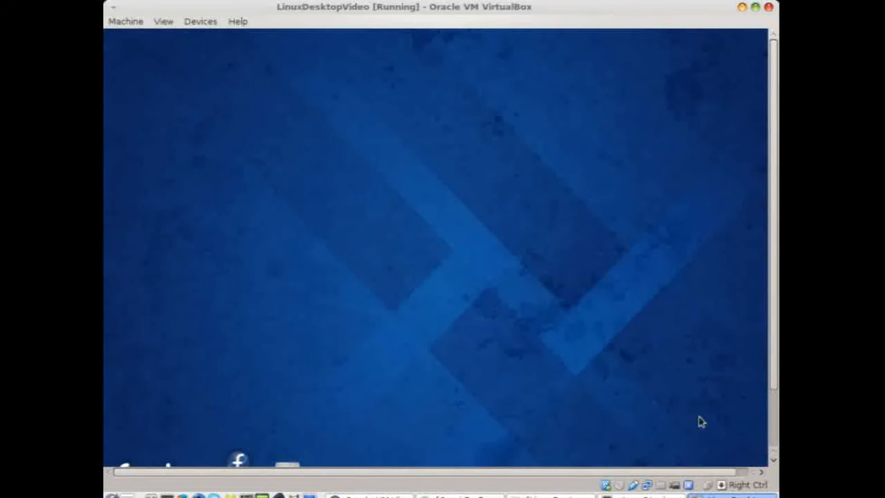
{"action": "left_click", "coordinate": [771, 423]}
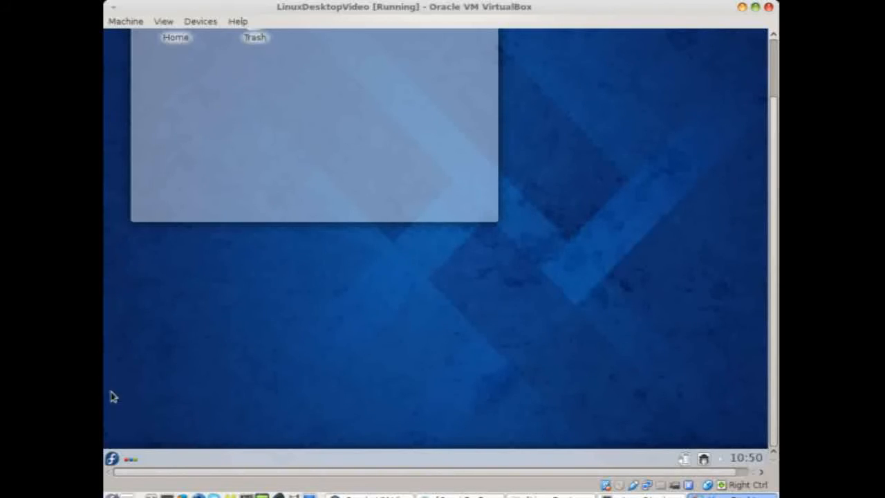
Open the Kickoff launcher, glance at Computer and Favorites, and browse the Graphics category
{"action": "left_click", "coordinate": [113, 461]}
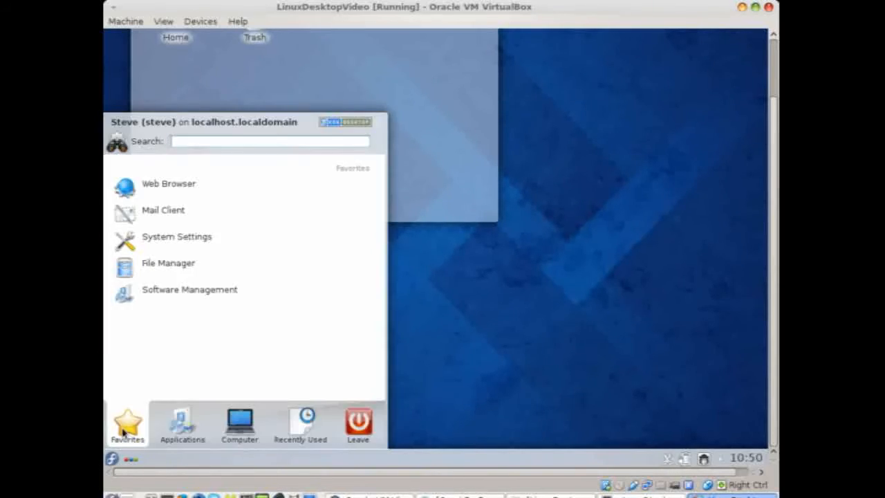
{"action": "left_click", "coordinate": [223, 432]}
{"action": "left_click", "coordinate": [128, 423]}
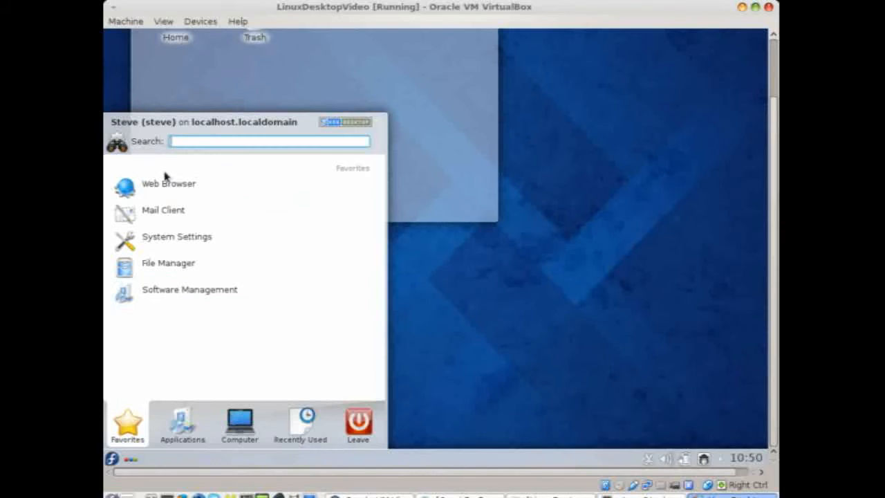
{"action": "left_click", "coordinate": [184, 441]}
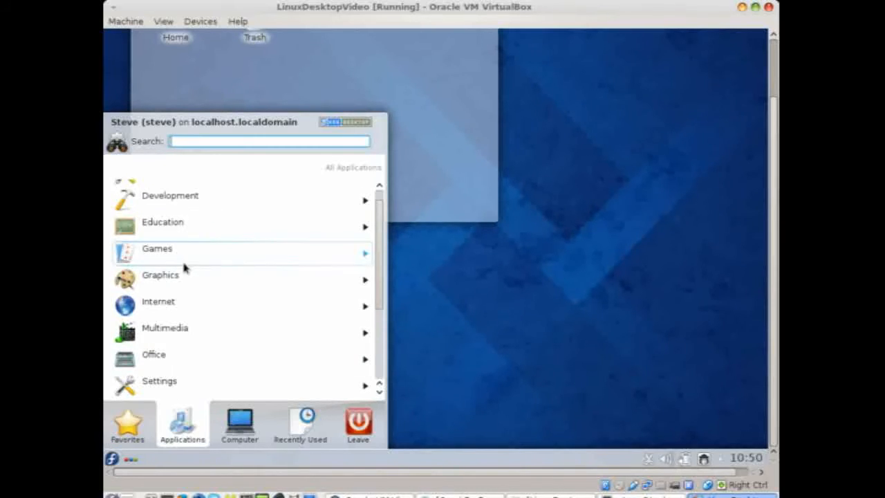
{"action": "left_click", "coordinate": [184, 272]}
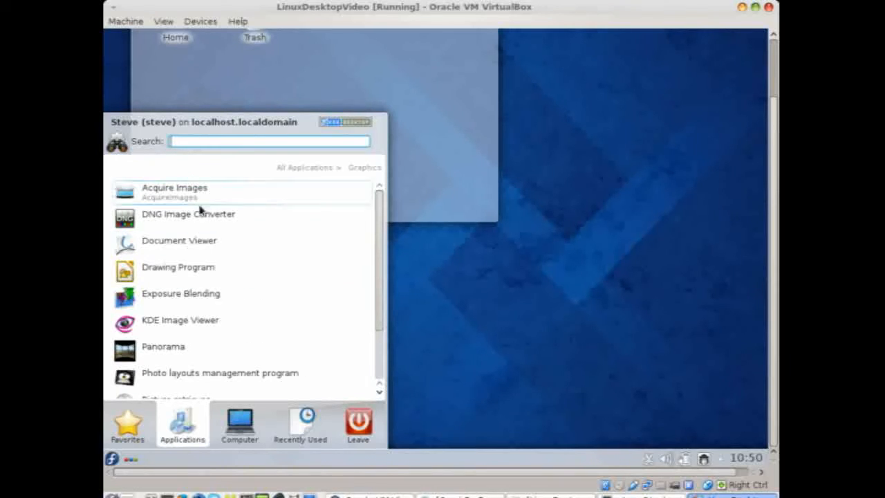
{"action": "left_click", "coordinate": [314, 168]}
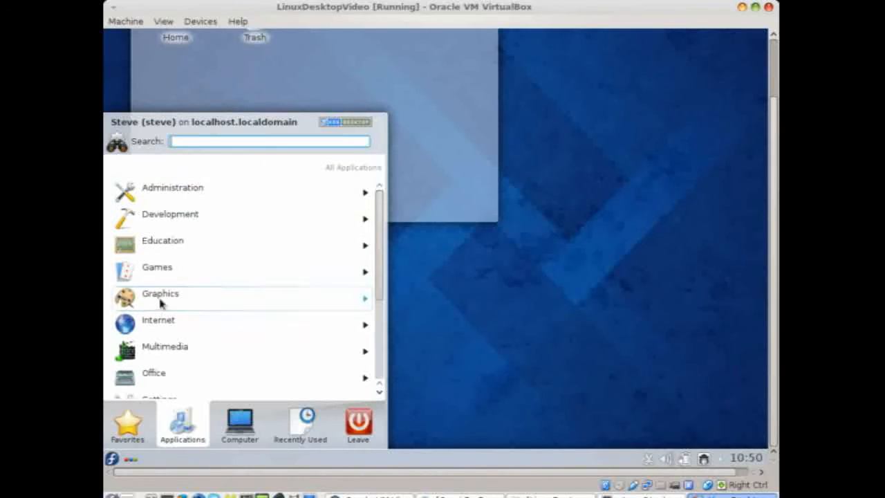
View the Computer, Recently Used and Leave tabs, return to Favorites, and search 'calc'
{"action": "scroll", "coordinate": [191, 325], "scroll_direction": "down", "scroll_amount": 1}
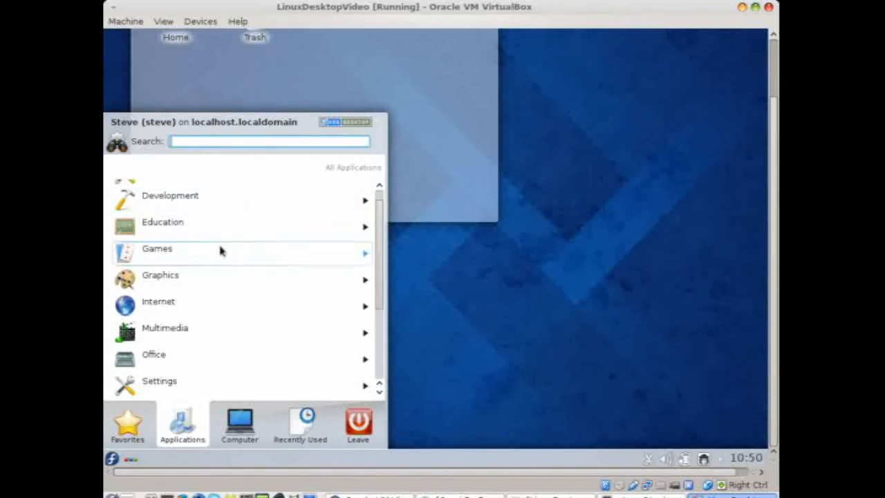
{"action": "scroll", "coordinate": [240, 335], "scroll_direction": "down", "scroll_amount": 5}
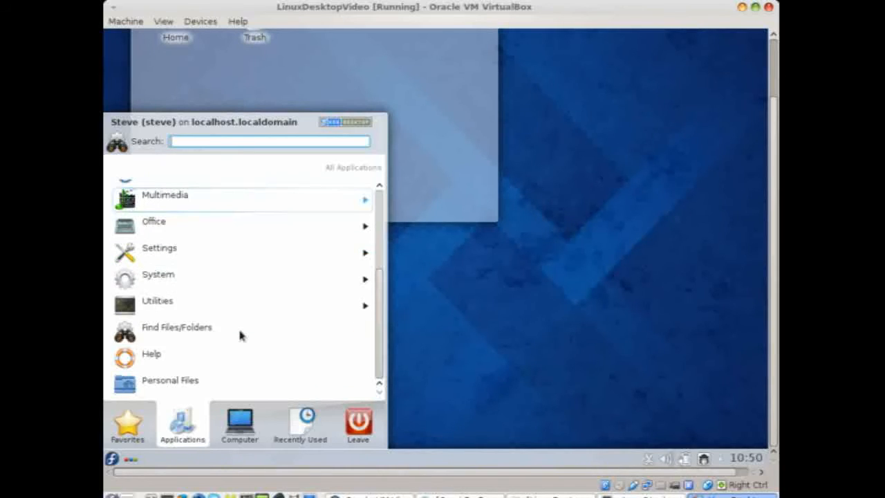
{"action": "scroll", "coordinate": [240, 335], "scroll_direction": "up", "scroll_amount": 6}
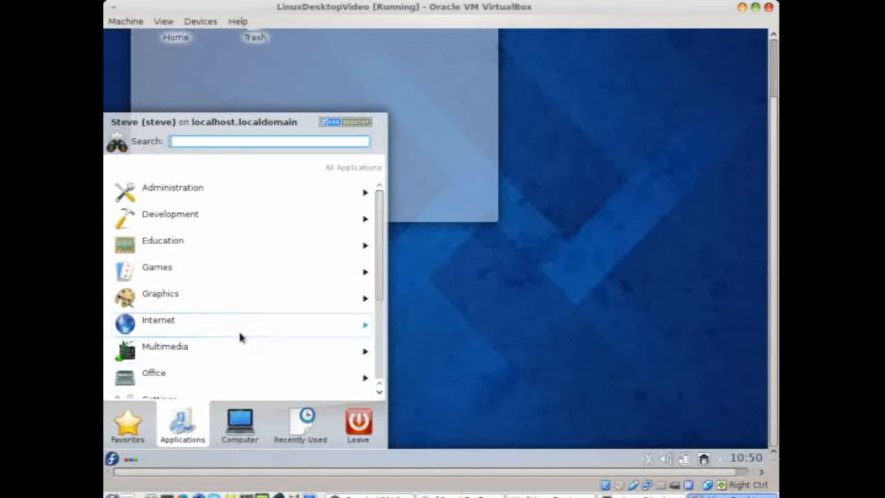
{"action": "left_click", "coordinate": [242, 421]}
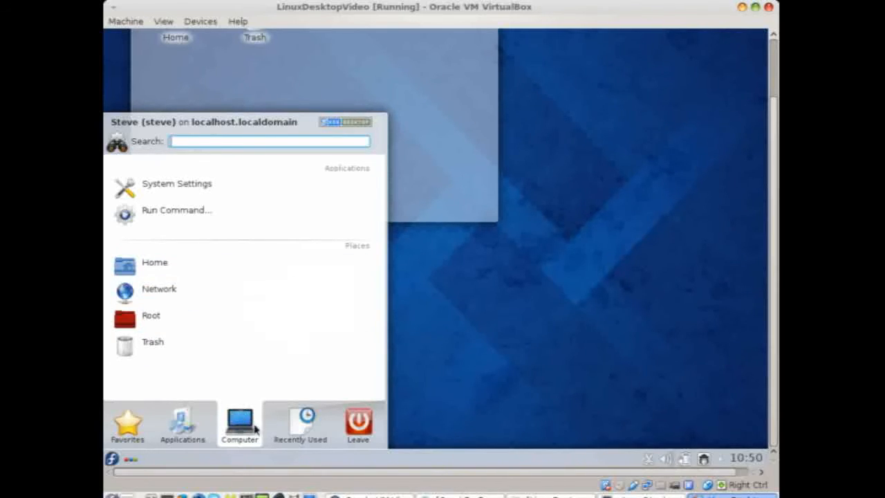
{"action": "left_click", "coordinate": [291, 427]}
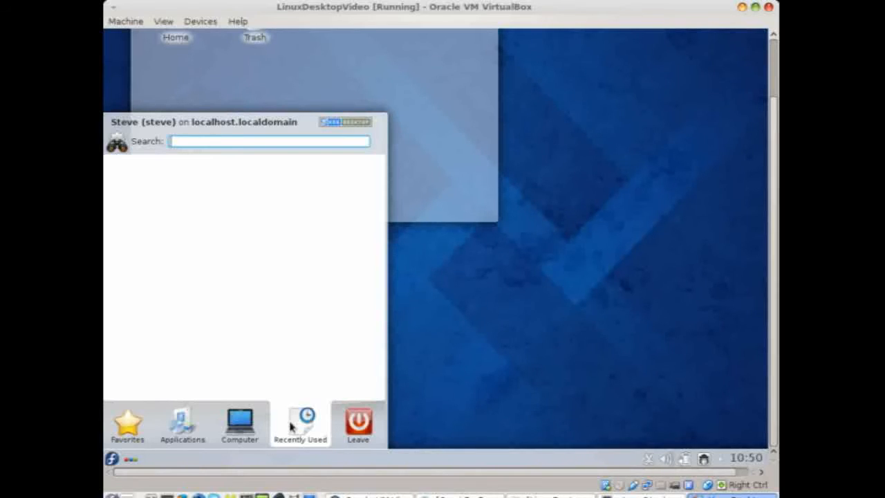
{"action": "left_click", "coordinate": [344, 430]}
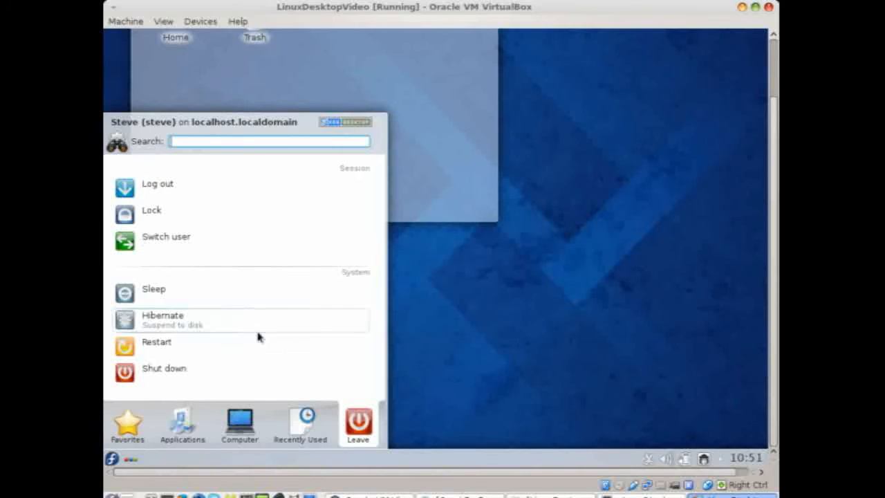
{"action": "left_click", "coordinate": [137, 430]}
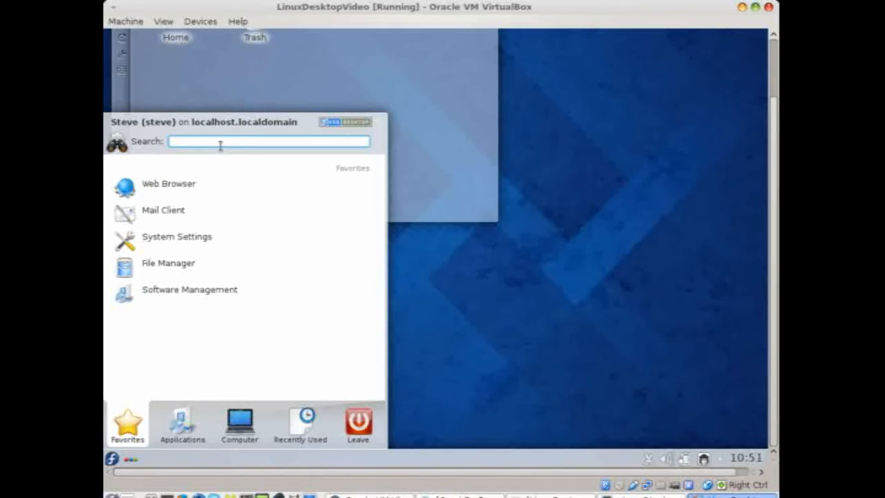
{"action": "type", "text": "calc"}
Close the launcher and check the tray volume mixer and battery level
{"action": "left_click", "coordinate": [112, 458]}
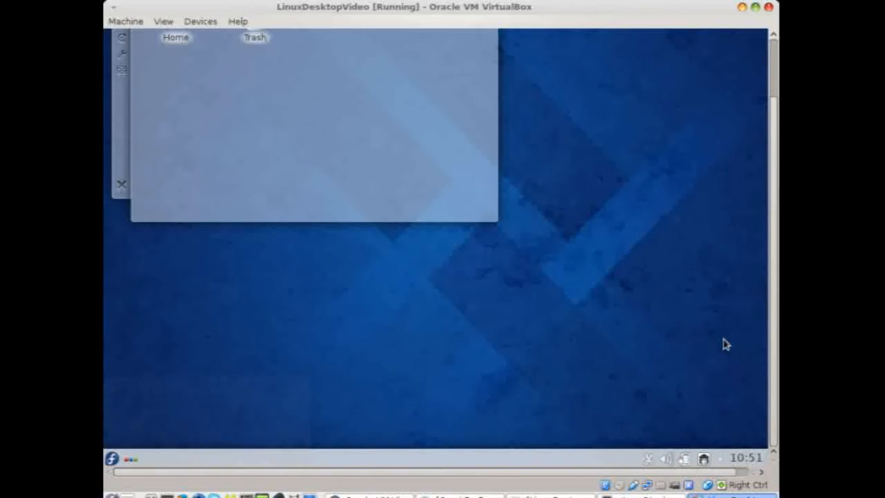
{"action": "left_click", "coordinate": [668, 460]}
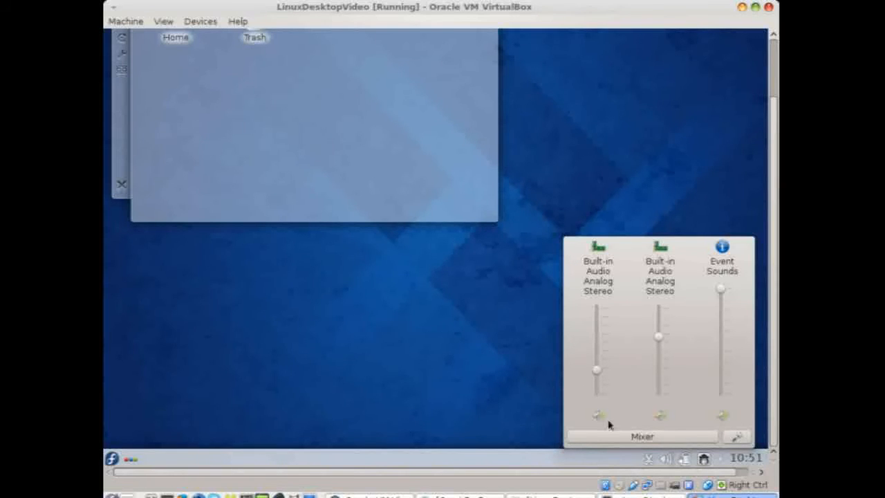
{"action": "left_click", "coordinate": [665, 460]}
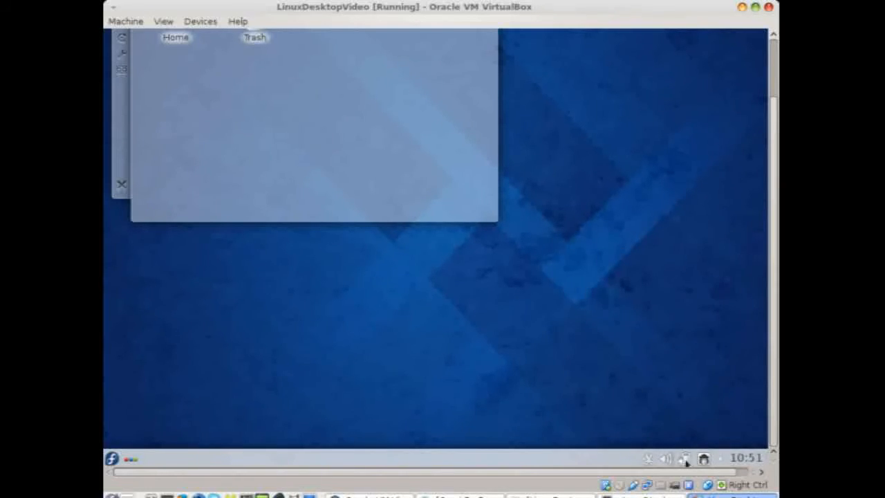
{"action": "left_click", "coordinate": [684, 460]}
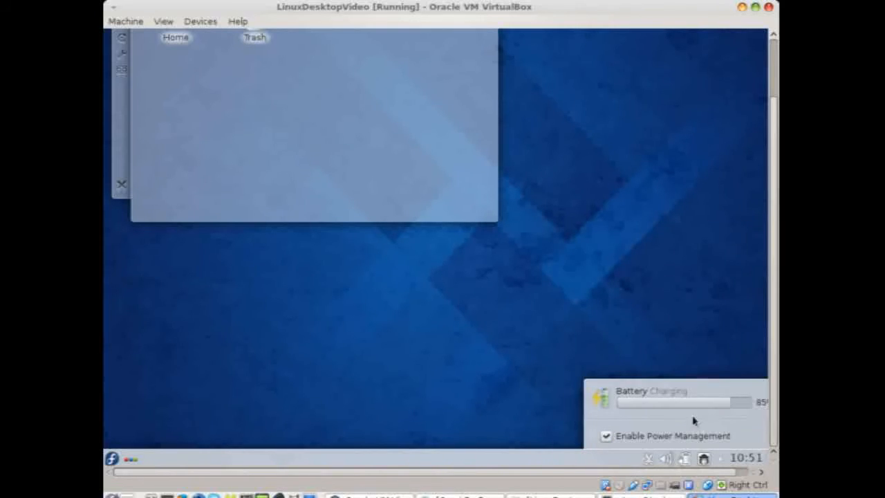
{"action": "left_click", "coordinate": [685, 460]}
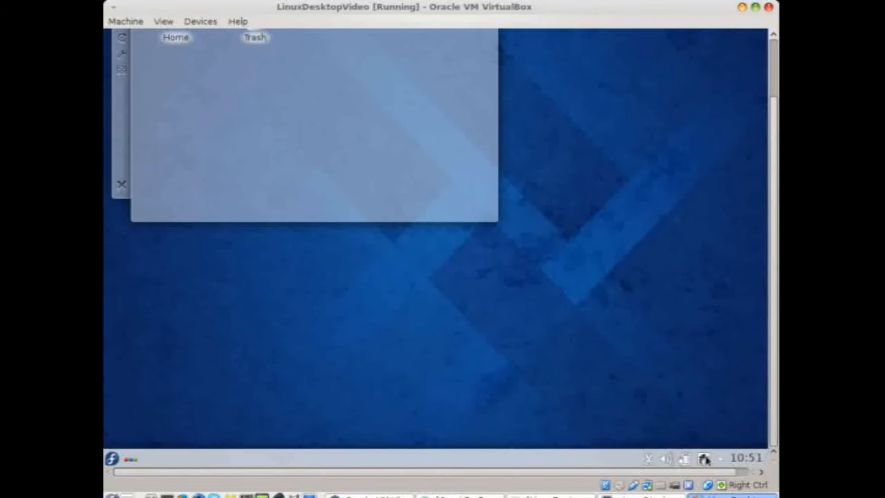
Check the active network connections and the calendar, then bring the guest's bottom panel back into view
{"action": "left_click", "coordinate": [704, 459]}
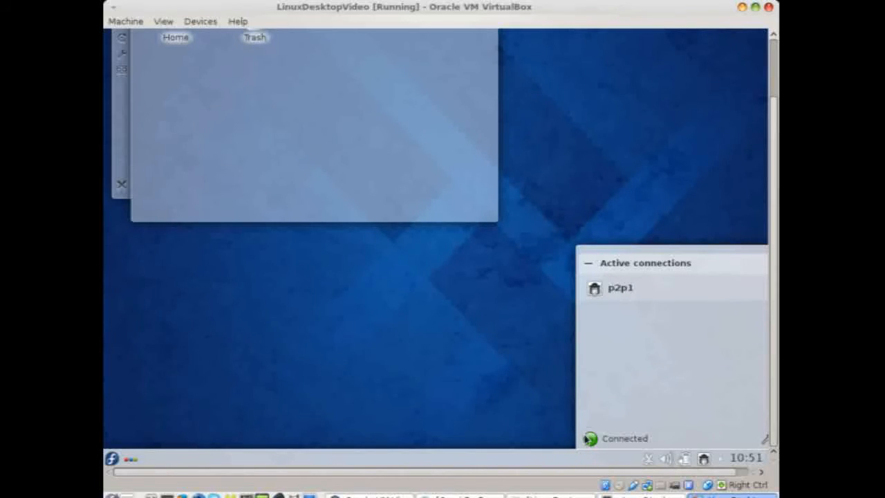
{"action": "left_click", "coordinate": [704, 459]}
{"action": "left_click", "coordinate": [746, 462]}
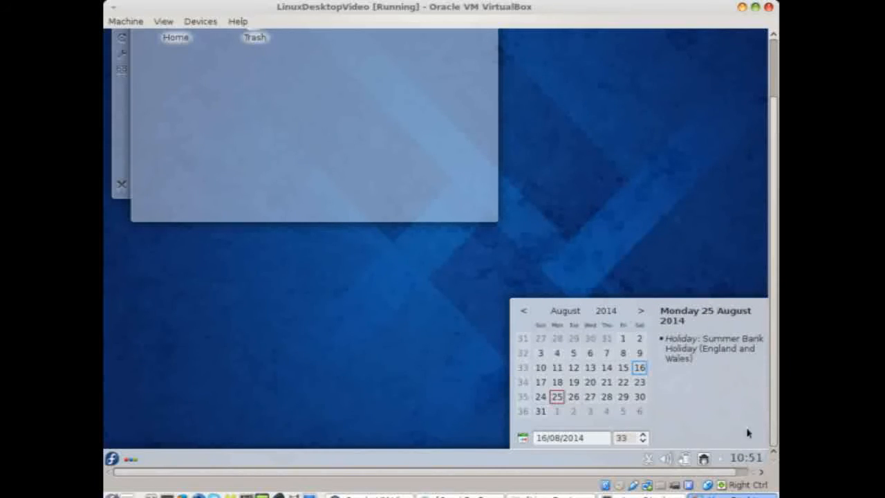
{"action": "left_click", "coordinate": [747, 456]}
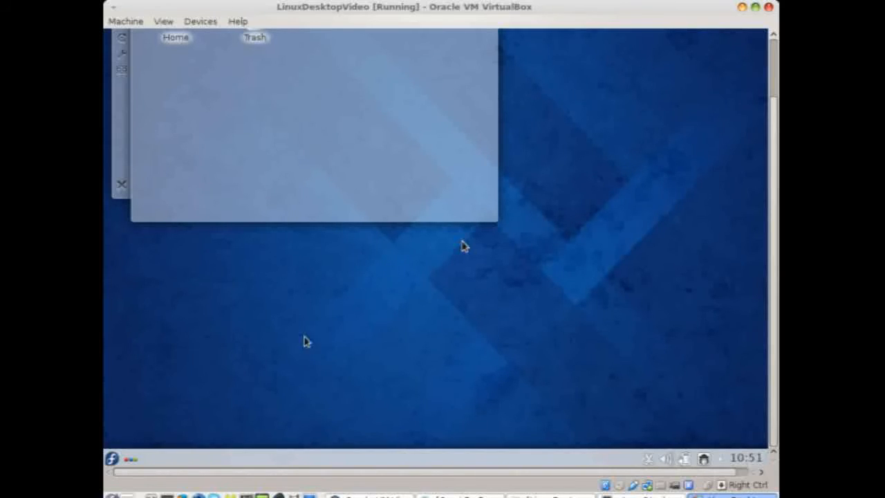
{"action": "left_click", "coordinate": [774, 63]}
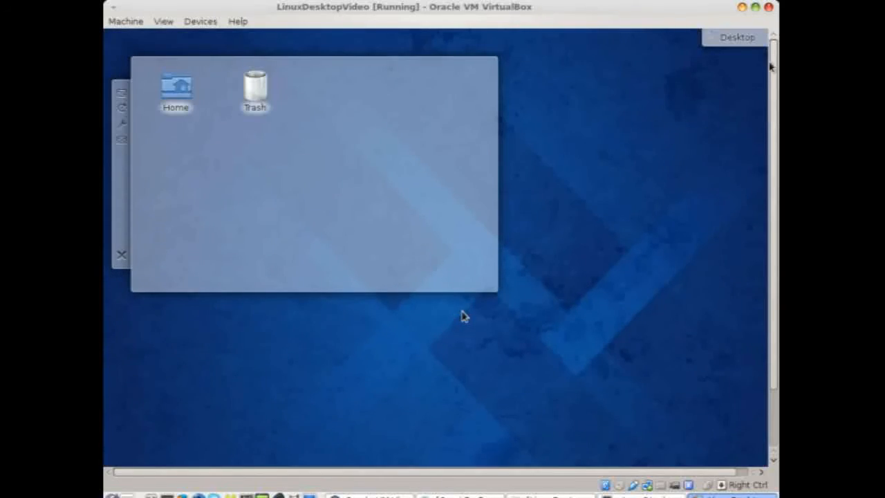
{"action": "mouse_move", "coordinate": [184, 104]}
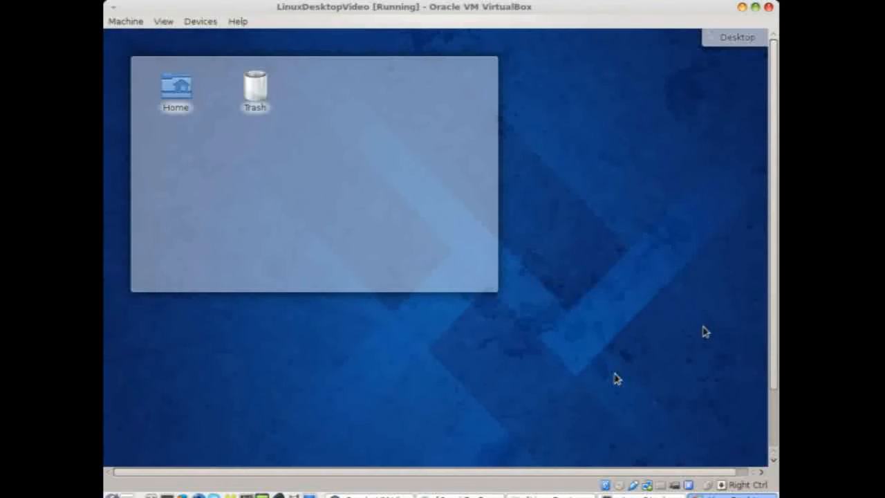
{"action": "left_click", "coordinate": [771, 415]}
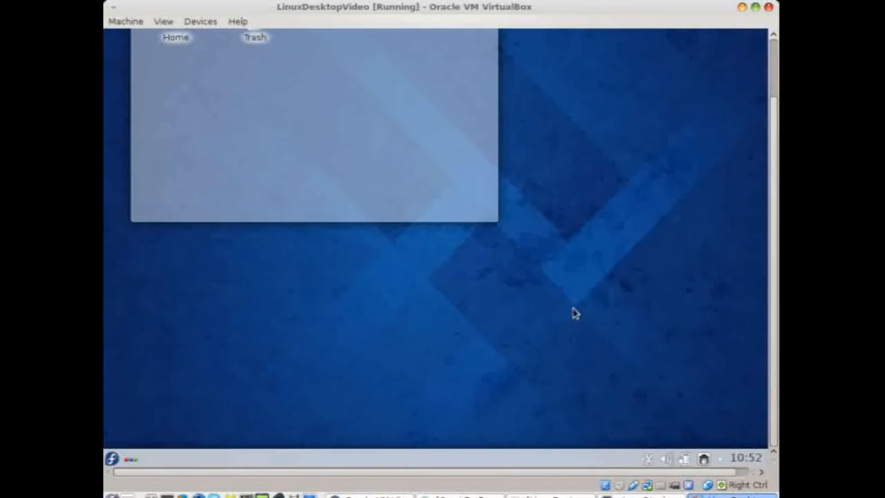
Reopen Kickoff and browse the Administration category under All Applications
{"action": "left_click", "coordinate": [116, 457]}
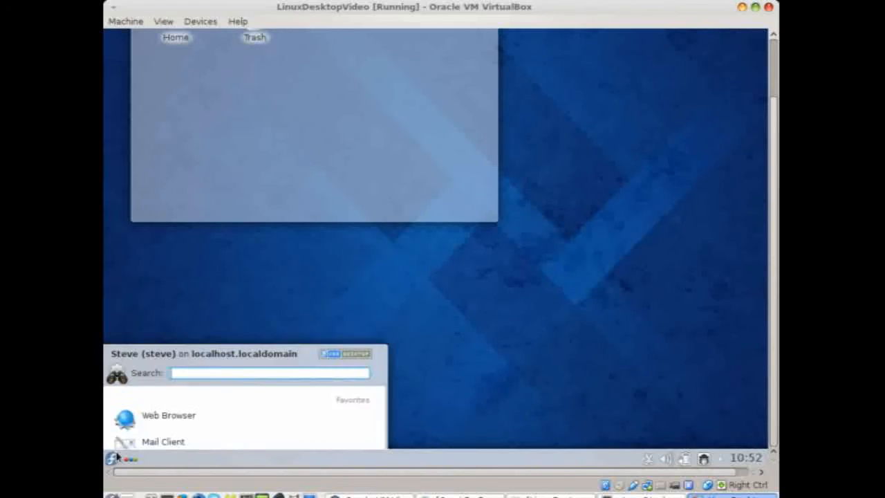
{"action": "left_click", "coordinate": [176, 434]}
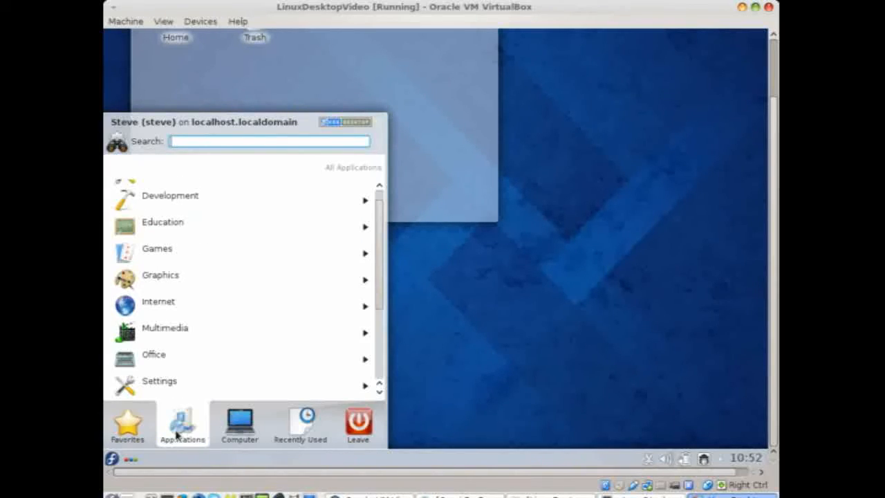
{"action": "scroll", "coordinate": [305, 232], "scroll_direction": "up", "scroll_amount": 1}
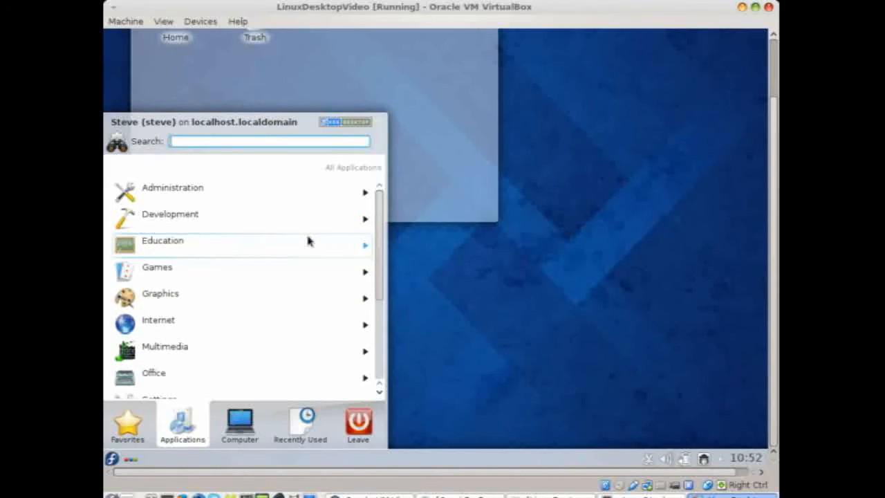
{"action": "left_click", "coordinate": [255, 201]}
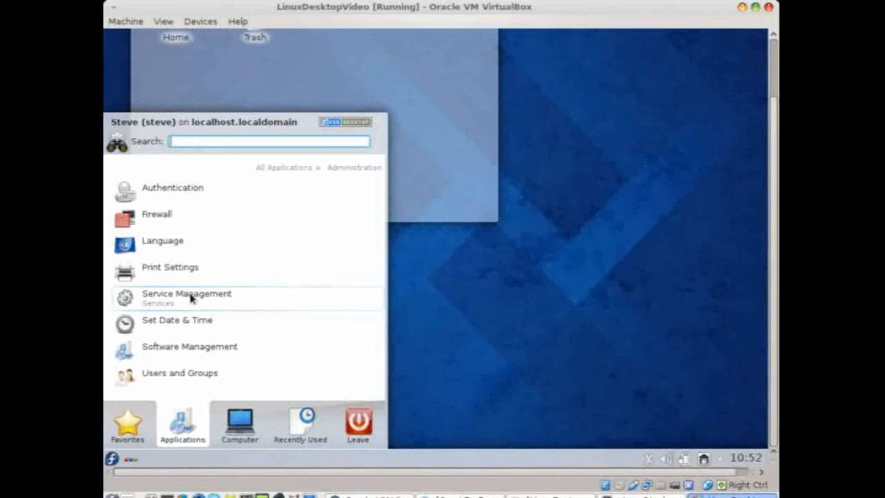
{"action": "left_click", "coordinate": [302, 170]}
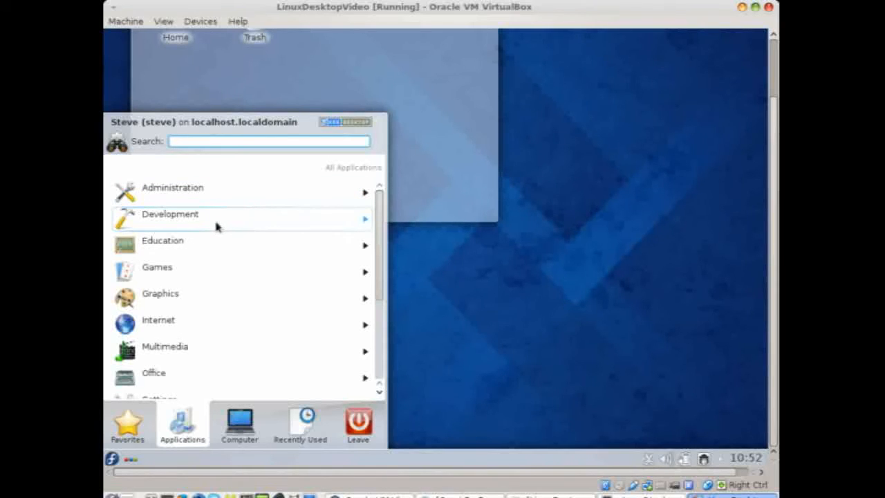
Browse the Development and Games categories, returning to the category list after each
{"action": "left_click", "coordinate": [169, 219]}
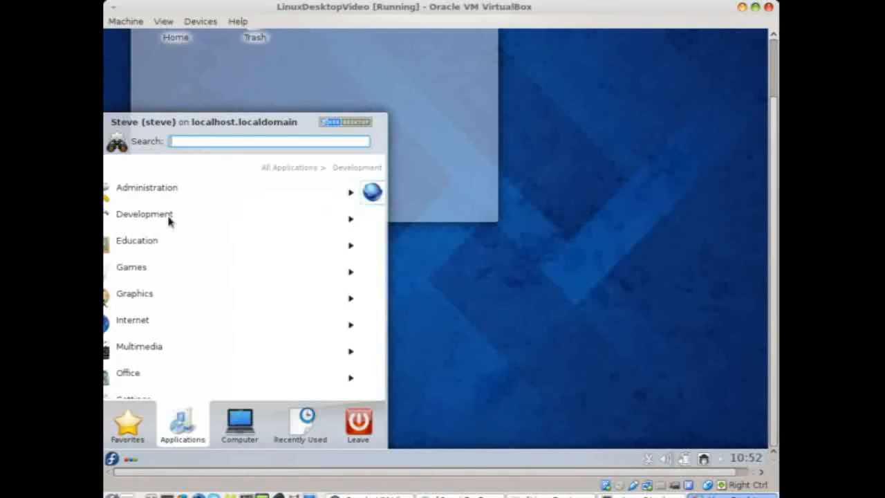
{"action": "left_click", "coordinate": [302, 170]}
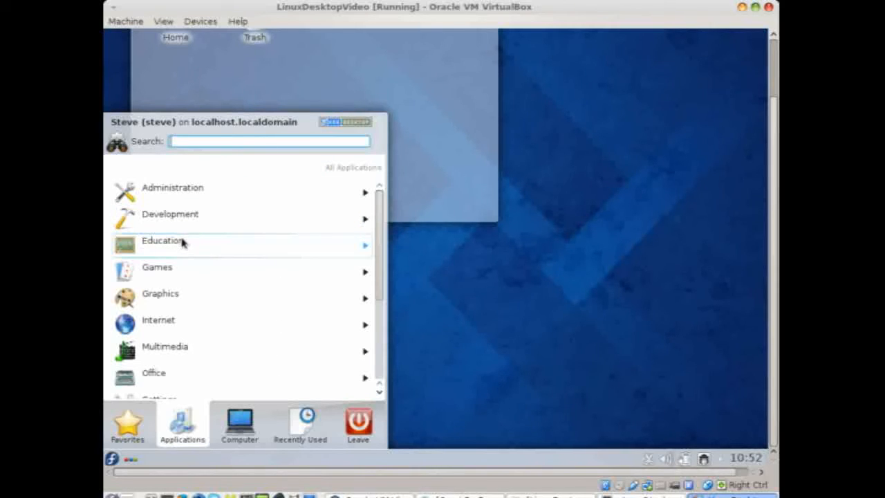
{"action": "left_click", "coordinate": [180, 273]}
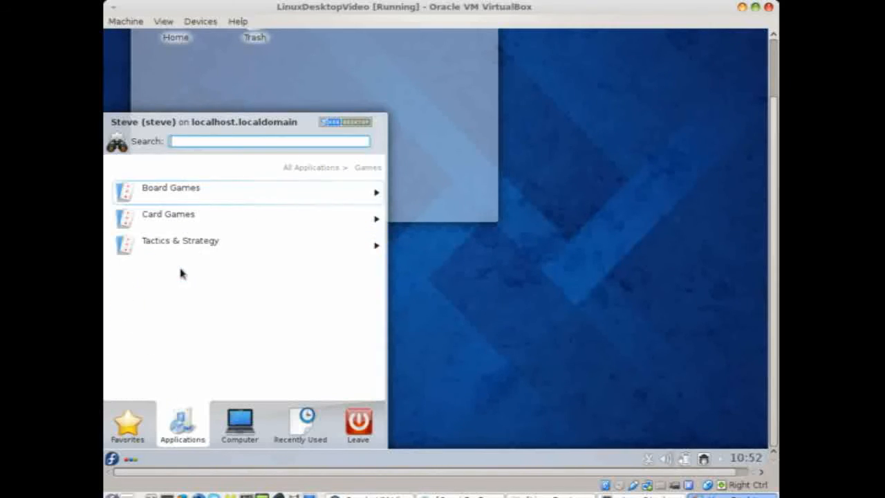
{"action": "left_click", "coordinate": [315, 169]}
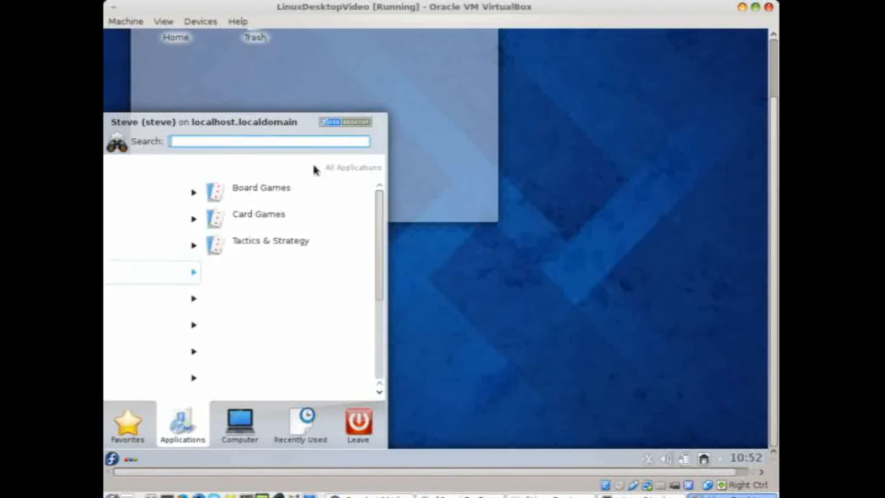
{"action": "left_click", "coordinate": [185, 302]}
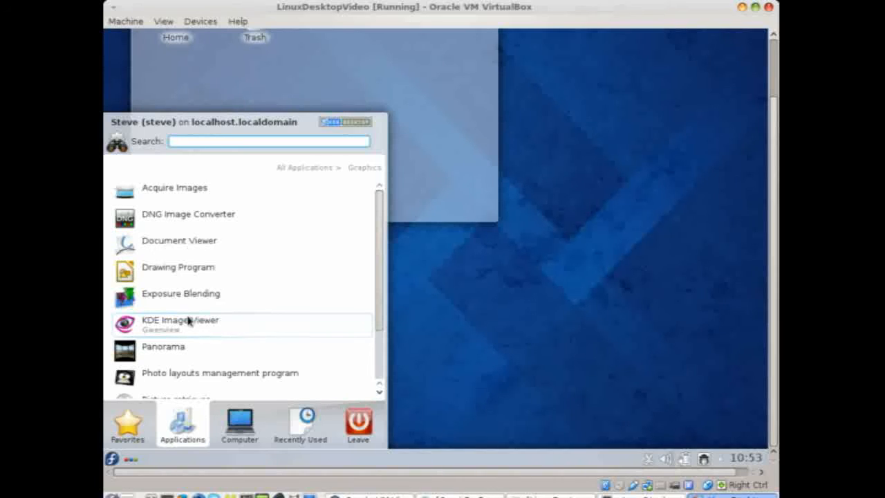
{"action": "scroll", "coordinate": [188, 320], "scroll_direction": "down", "scroll_amount": 3}
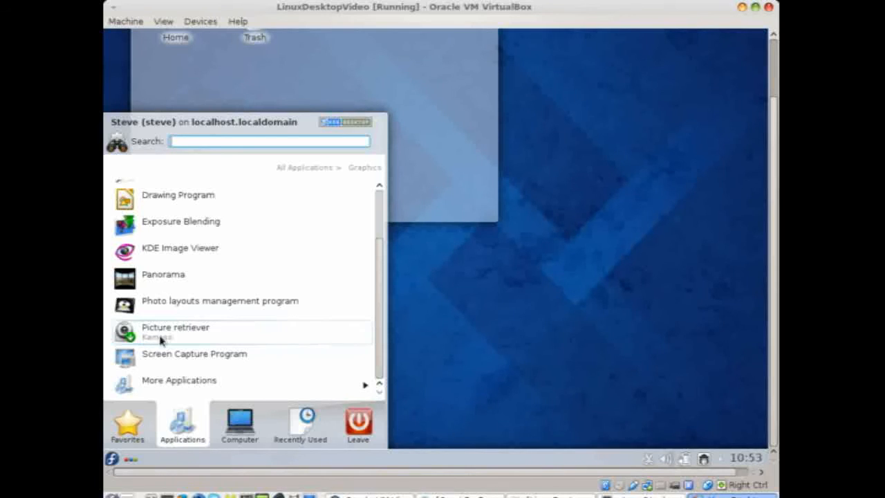
{"action": "left_click", "coordinate": [295, 168]}
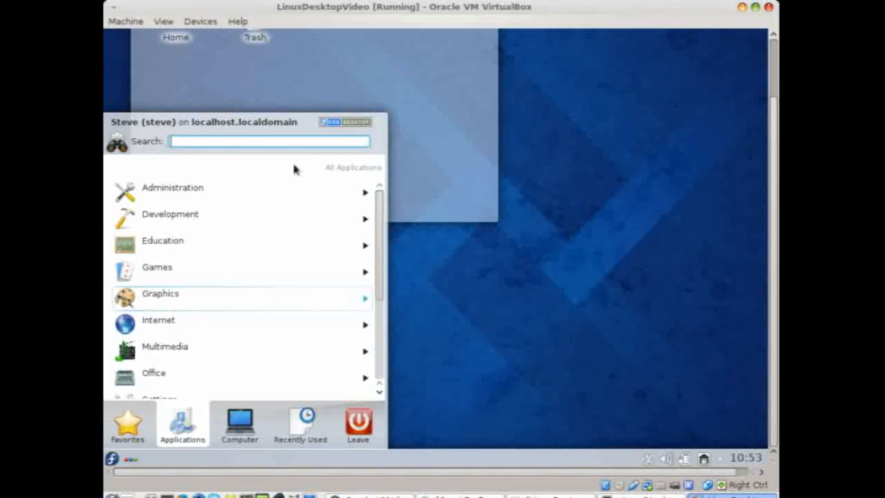
{"action": "left_click", "coordinate": [168, 321]}
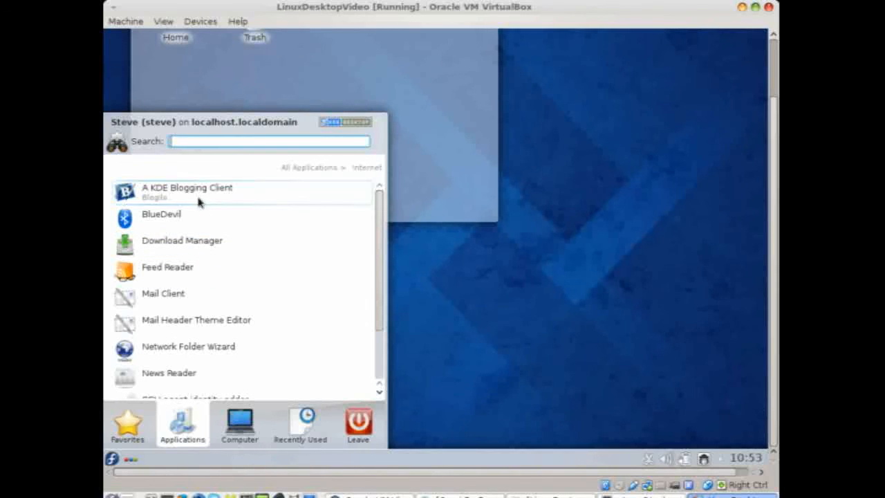
{"action": "scroll", "coordinate": [202, 228], "scroll_direction": "down", "scroll_amount": 2}
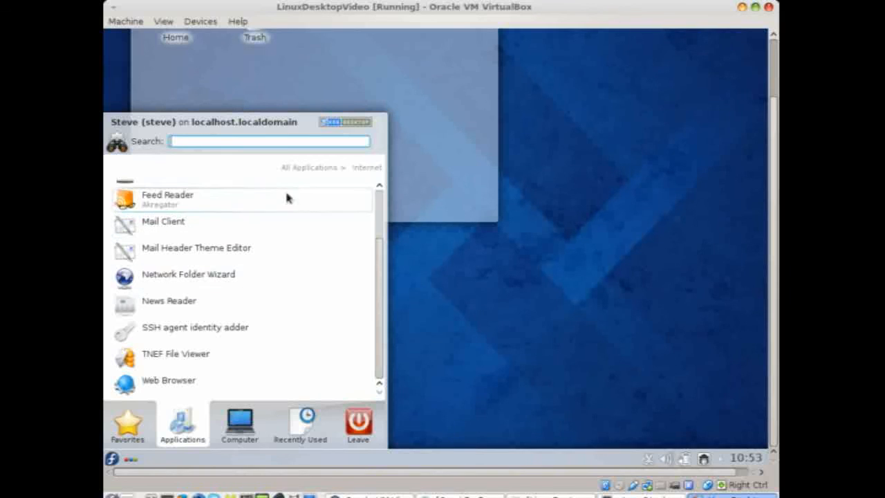
{"action": "scroll", "coordinate": [285, 189], "scroll_direction": "up", "scroll_amount": 1}
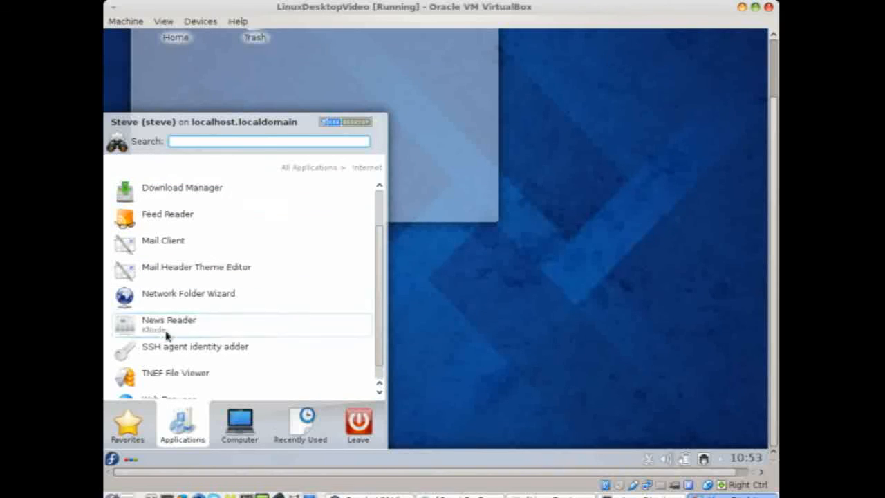
{"action": "left_click", "coordinate": [284, 168]}
{"action": "mouse_move", "coordinate": [134, 420]}
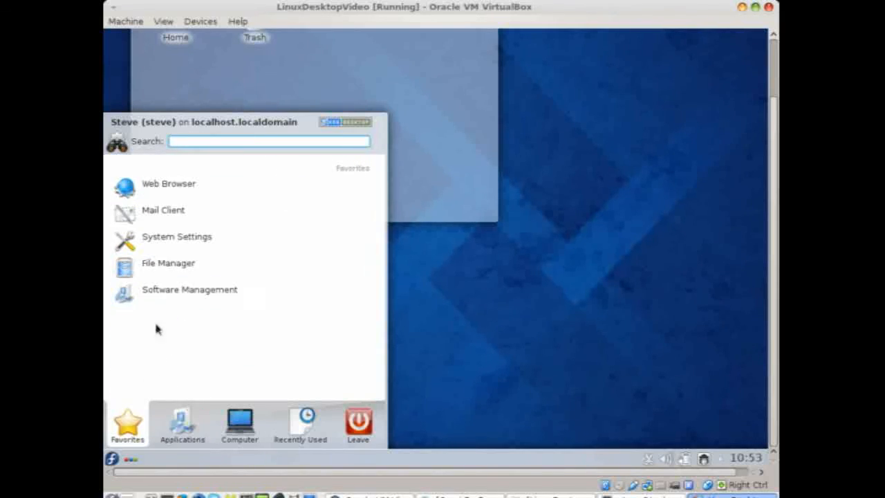
{"action": "mouse_move", "coordinate": [168, 404]}
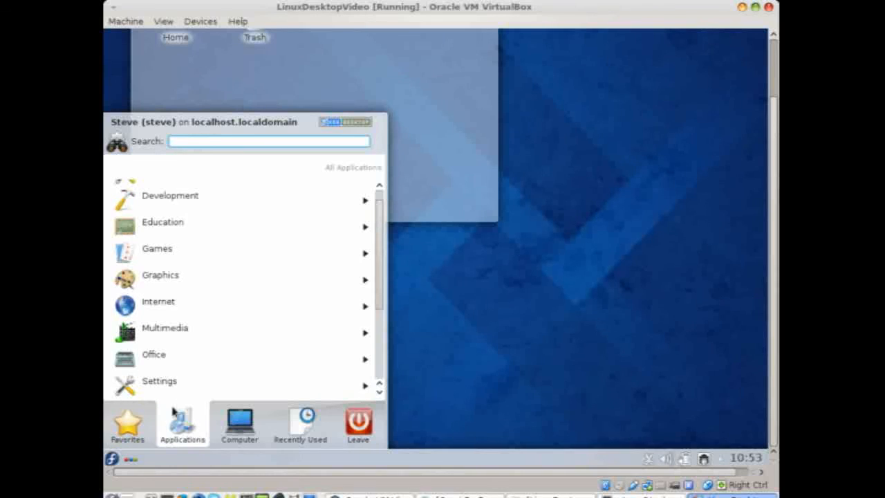
{"action": "left_click", "coordinate": [179, 342]}
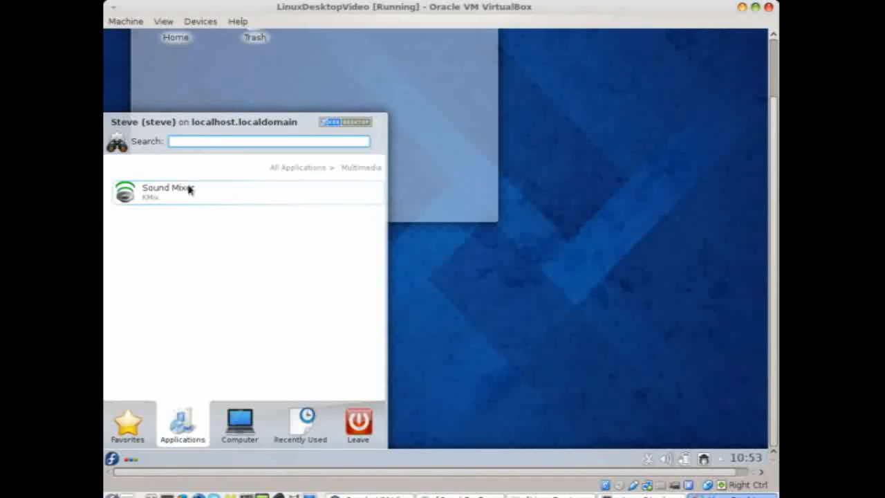
{"action": "left_click", "coordinate": [277, 170]}
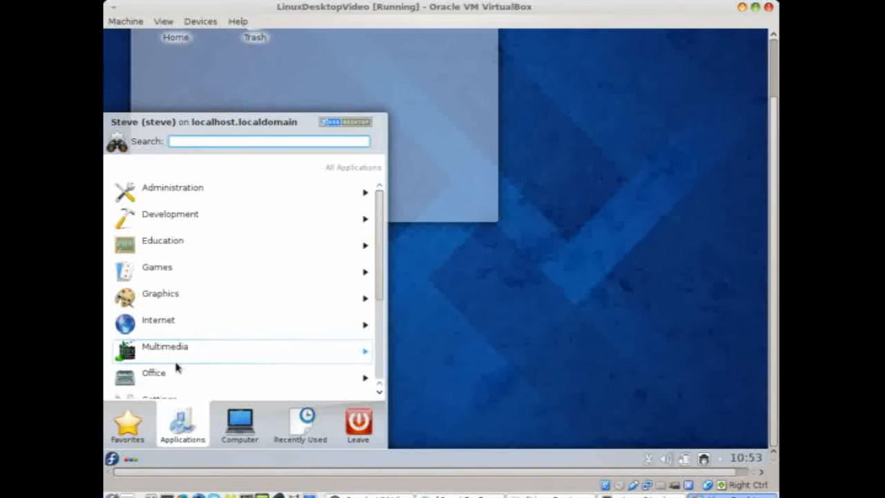
Browse the Office and Settings application categories, returning to the list after each
{"action": "left_click", "coordinate": [172, 374]}
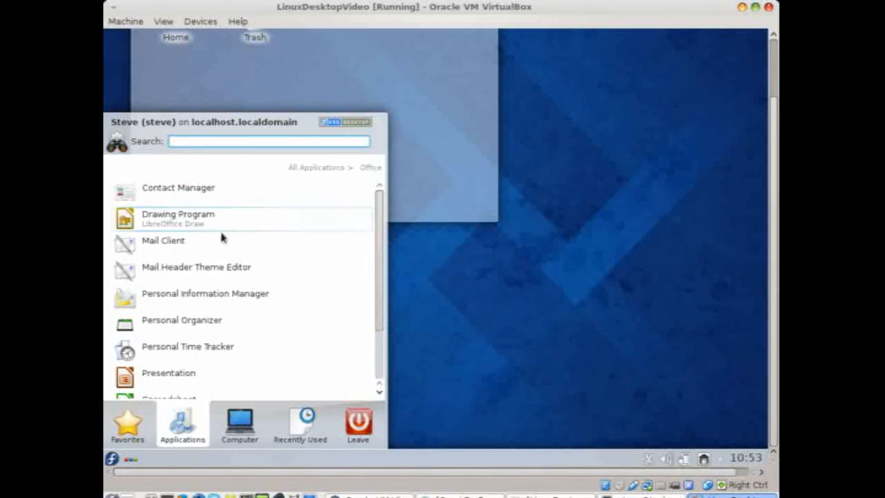
{"action": "scroll", "coordinate": [203, 266], "scroll_direction": "down", "scroll_amount": 2}
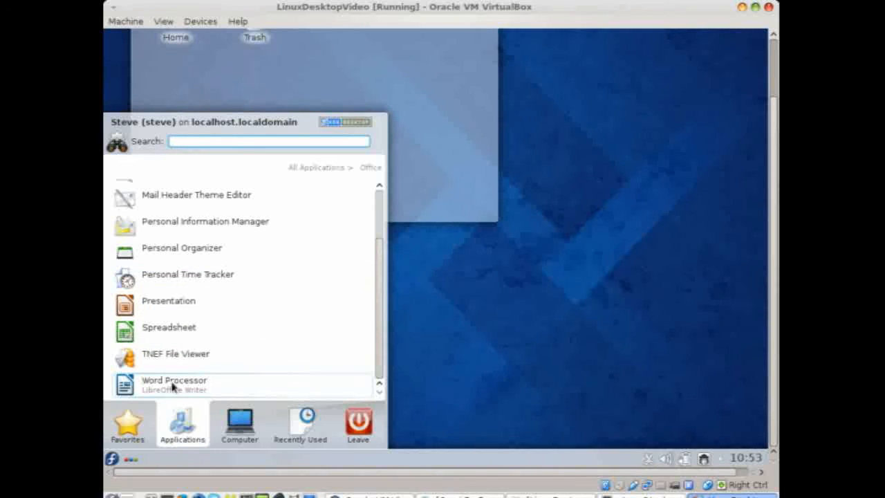
{"action": "left_click", "coordinate": [302, 168]}
{"action": "scroll", "coordinate": [278, 247], "scroll_direction": "down", "scroll_amount": 3}
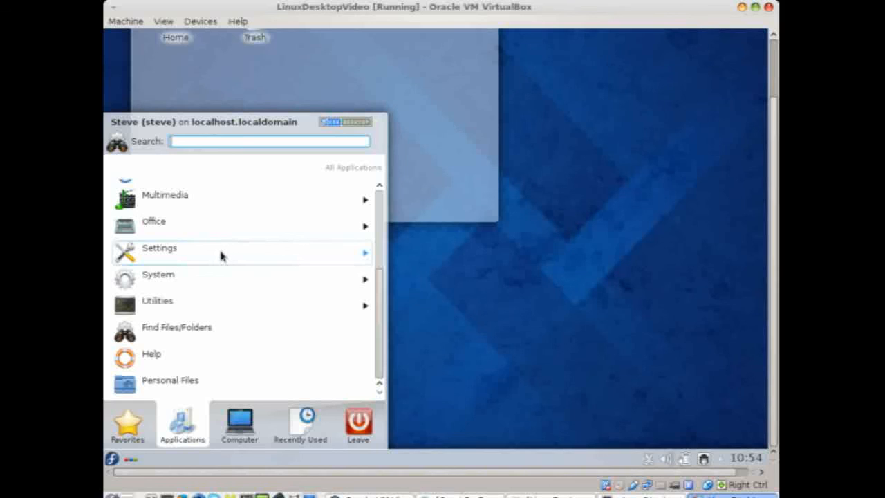
{"action": "left_click", "coordinate": [220, 254]}
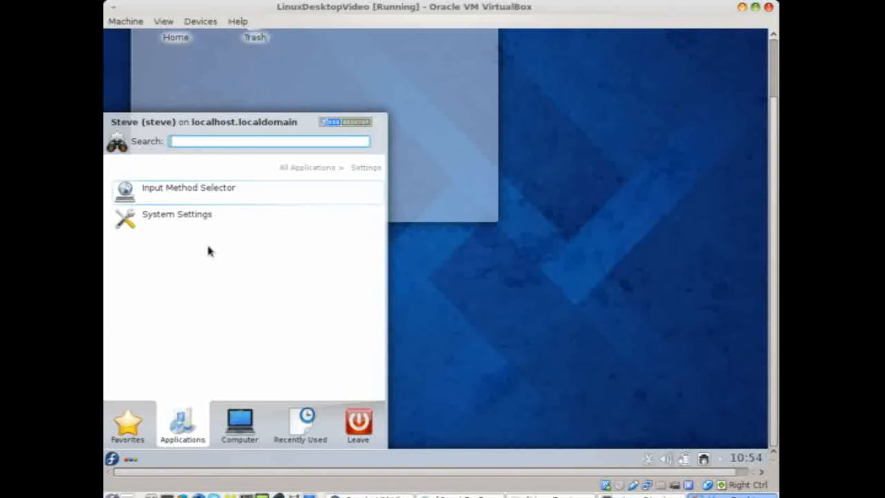
{"action": "left_click", "coordinate": [304, 168]}
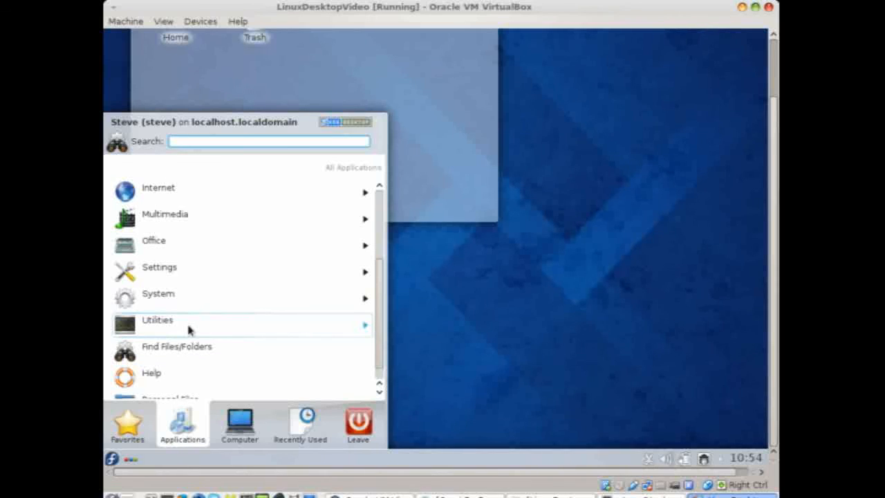
Browse the System category, then close the launcher to reveal the plain desktop
{"action": "left_click", "coordinate": [195, 298]}
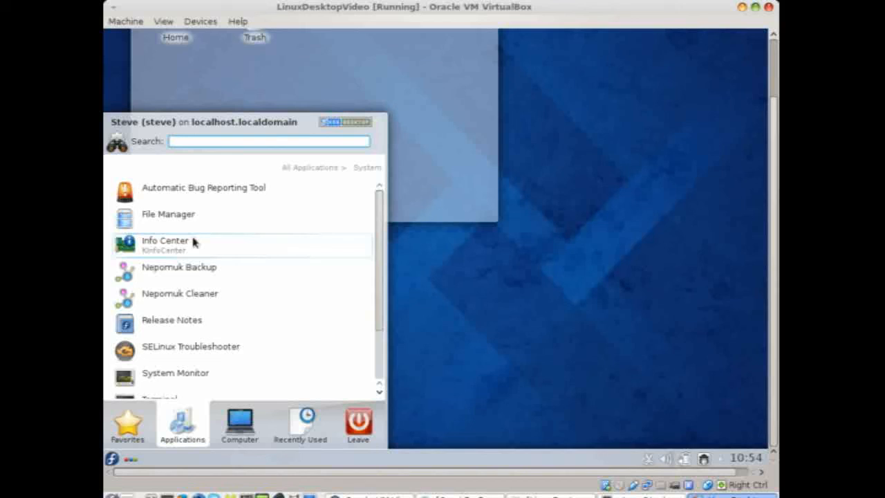
{"action": "scroll", "coordinate": [192, 241], "scroll_direction": "down", "scroll_amount": 3}
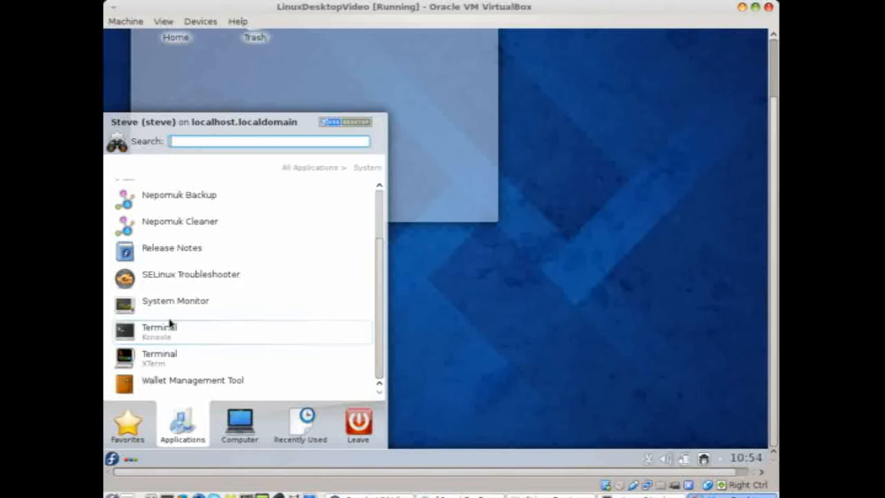
{"action": "scroll", "coordinate": [270, 191], "scroll_direction": "up", "scroll_amount": 1}
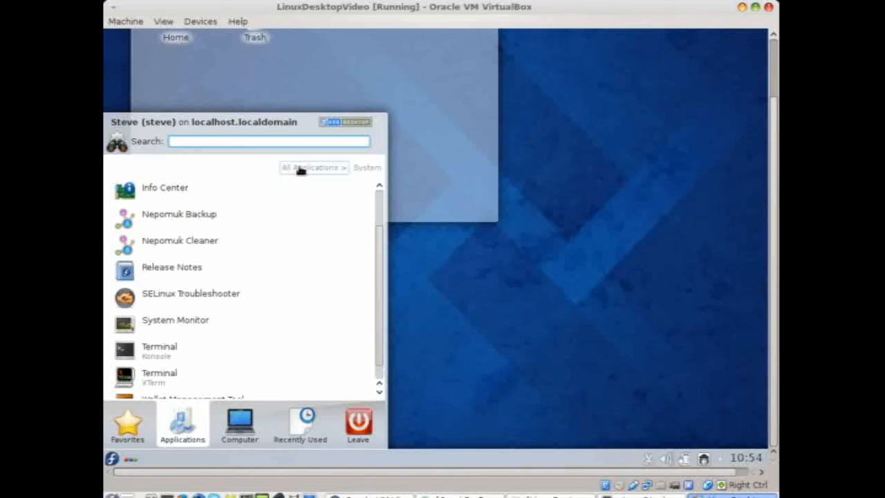
{"action": "left_click", "coordinate": [301, 170]}
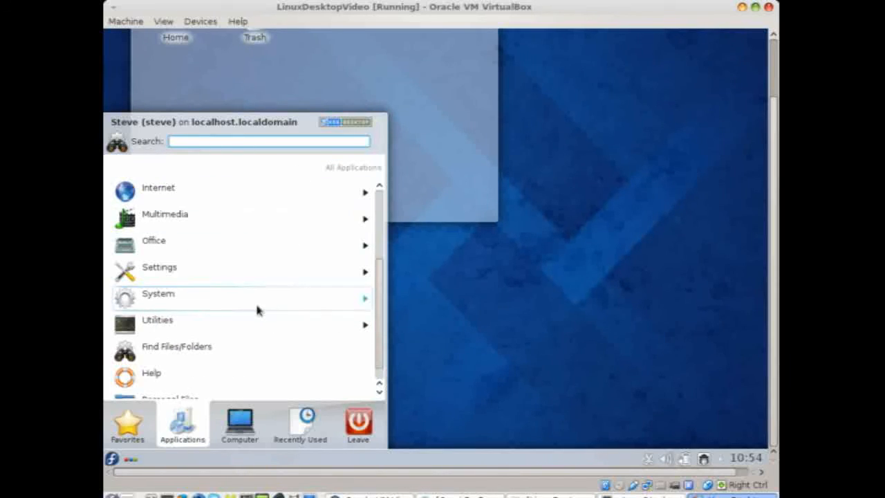
{"action": "scroll", "coordinate": [256, 306], "scroll_direction": "down", "scroll_amount": 1}
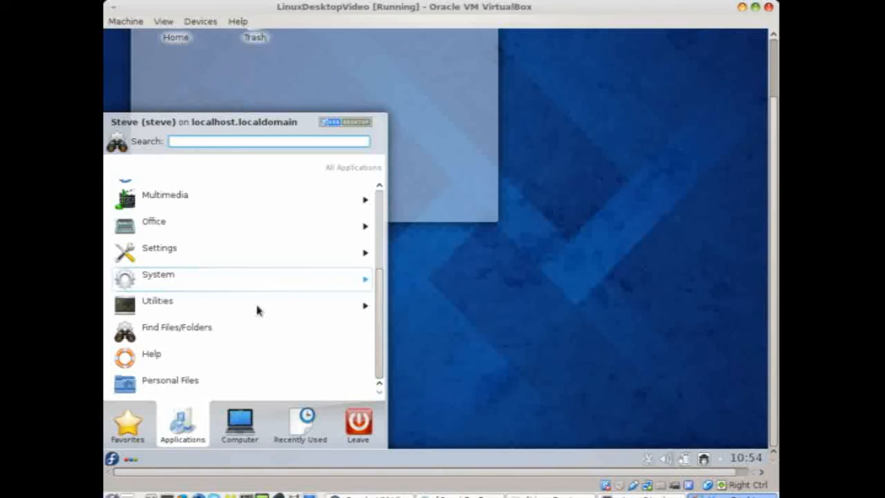
{"action": "left_click", "coordinate": [465, 302]}
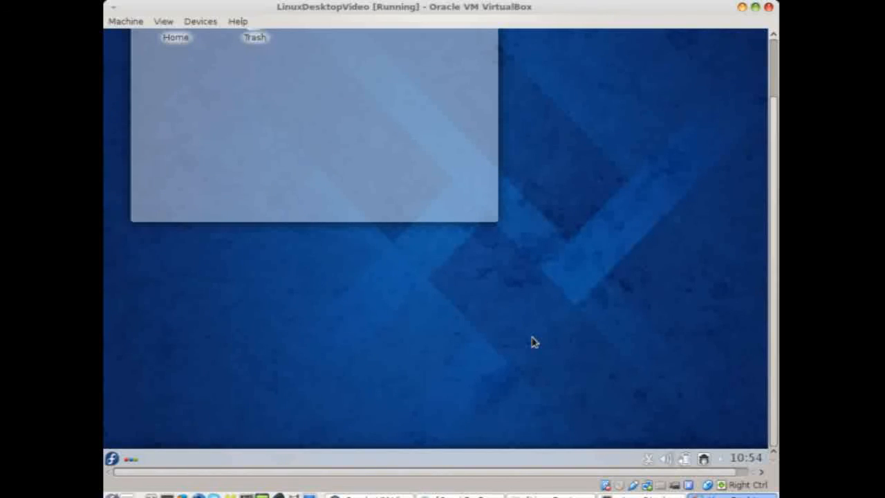